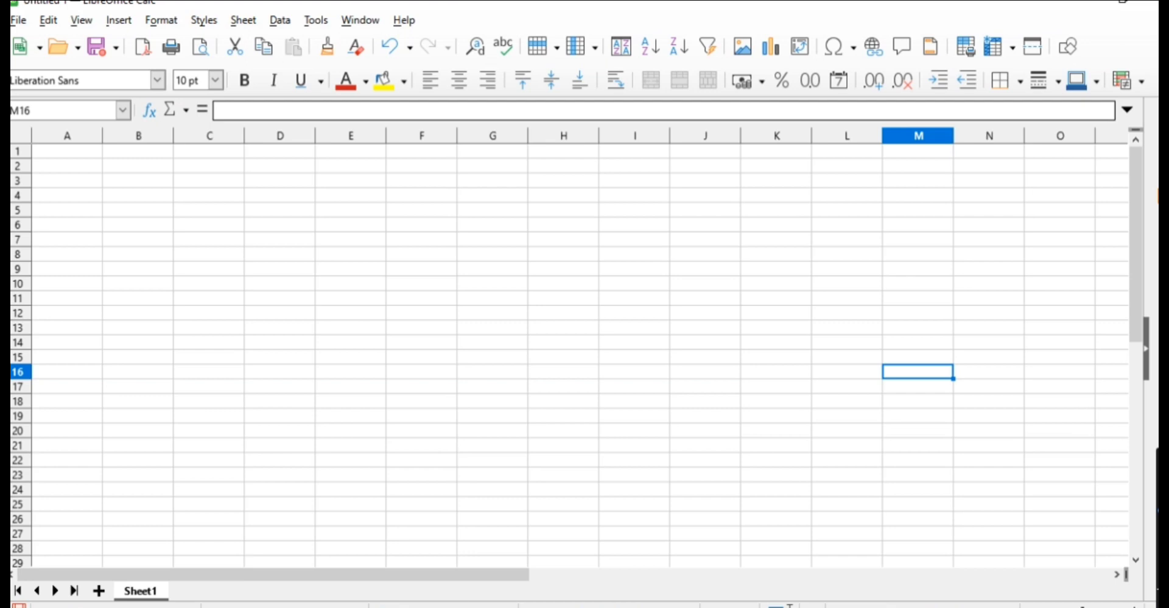
Enter the column headers "name" in A1 and "class" in B1
left_click(69, 153)
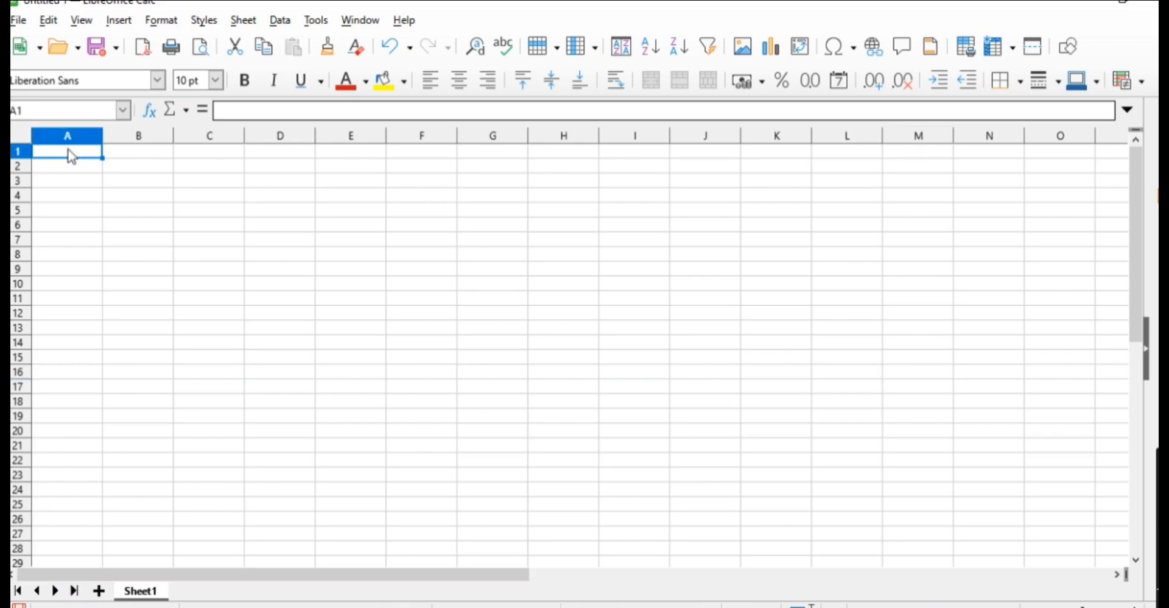
type("name")
key("Escape")
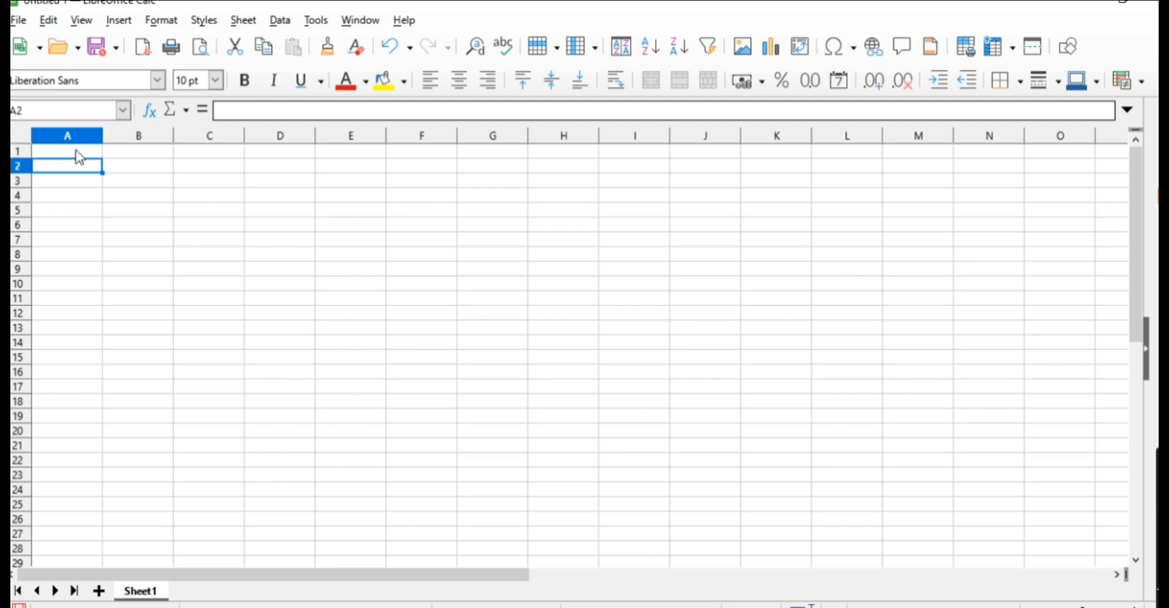
type("name")
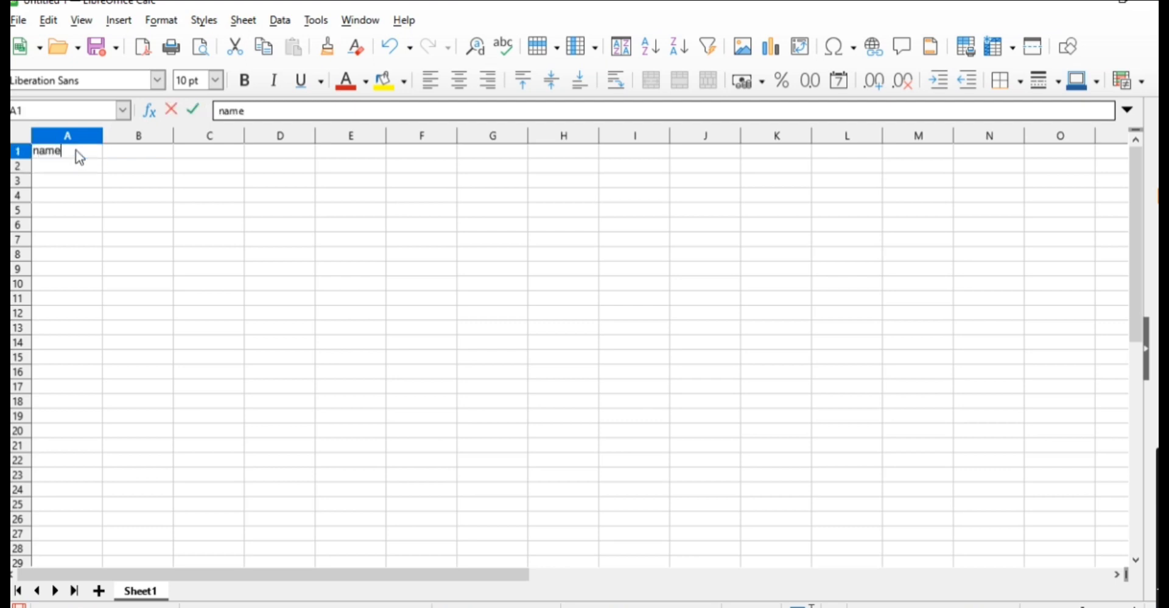
key("Tab")
type("class")
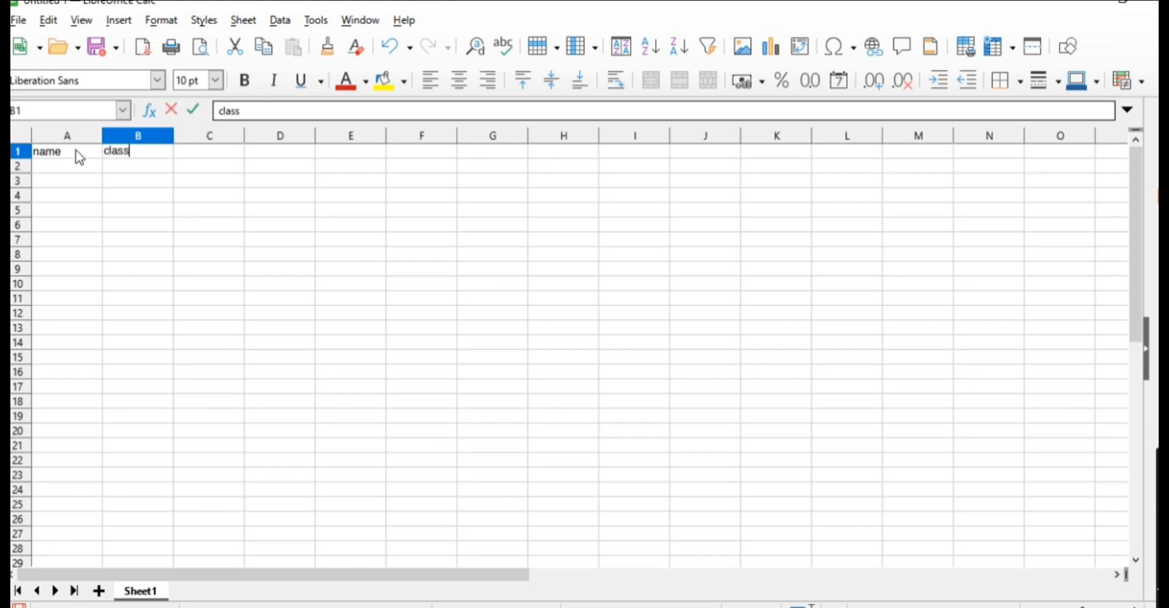
key("Return")
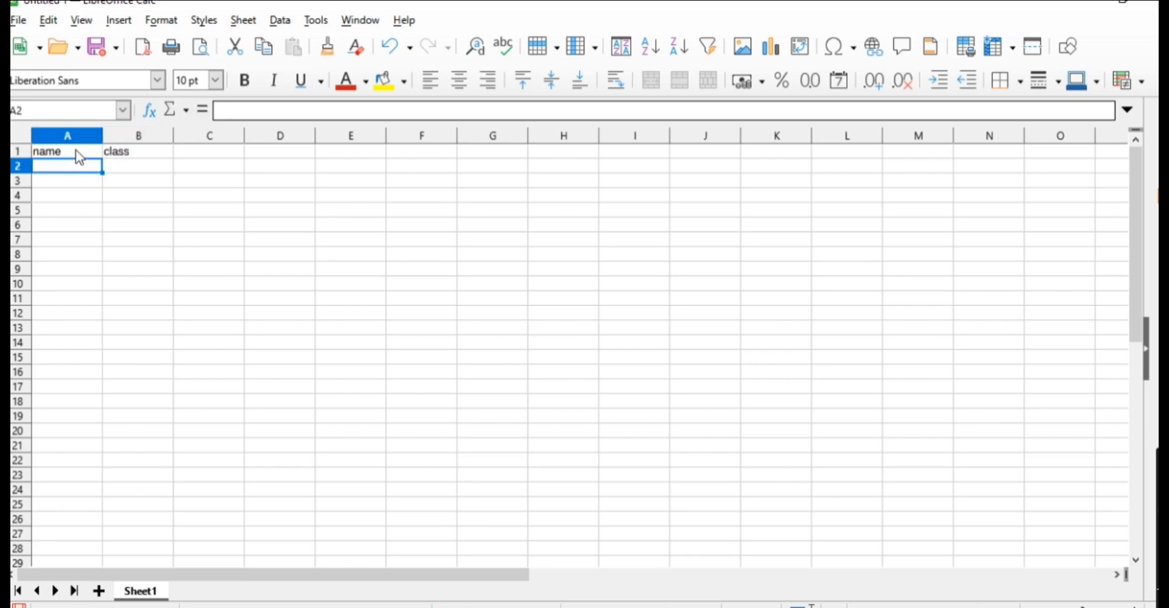
Enter the first student's name in A2 and class 9 in B2
type("Aadvik")
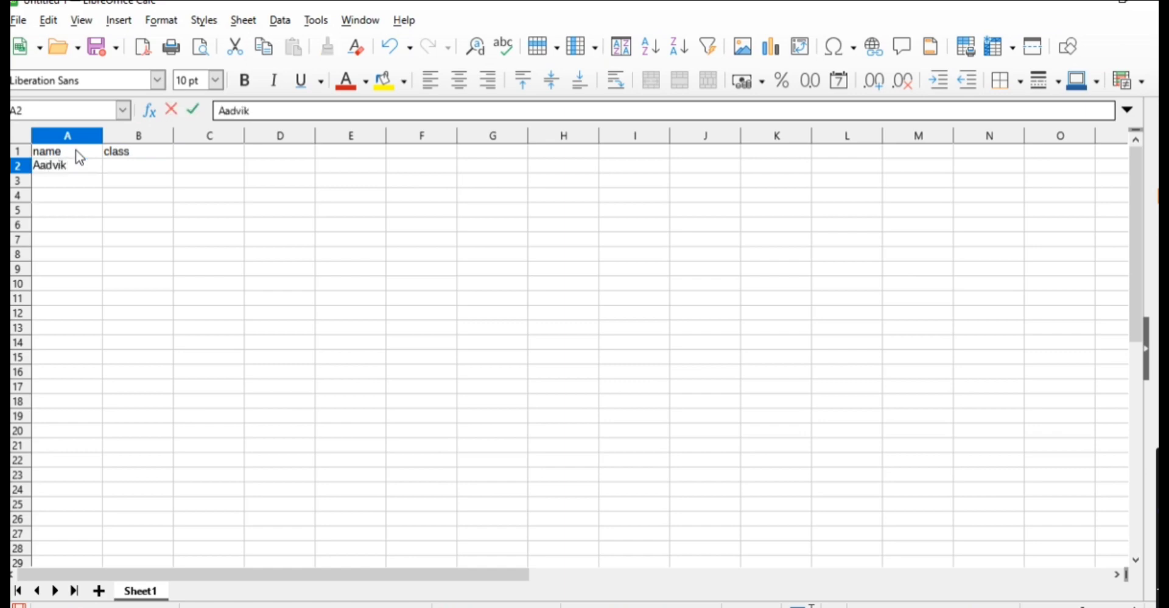
key("Tab")
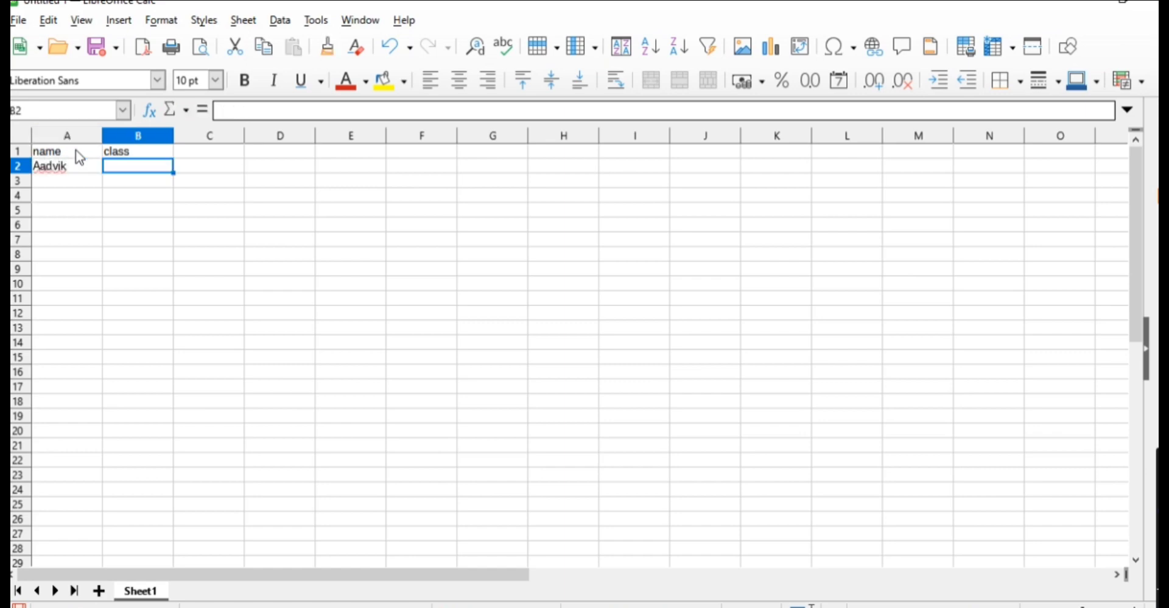
type("9")
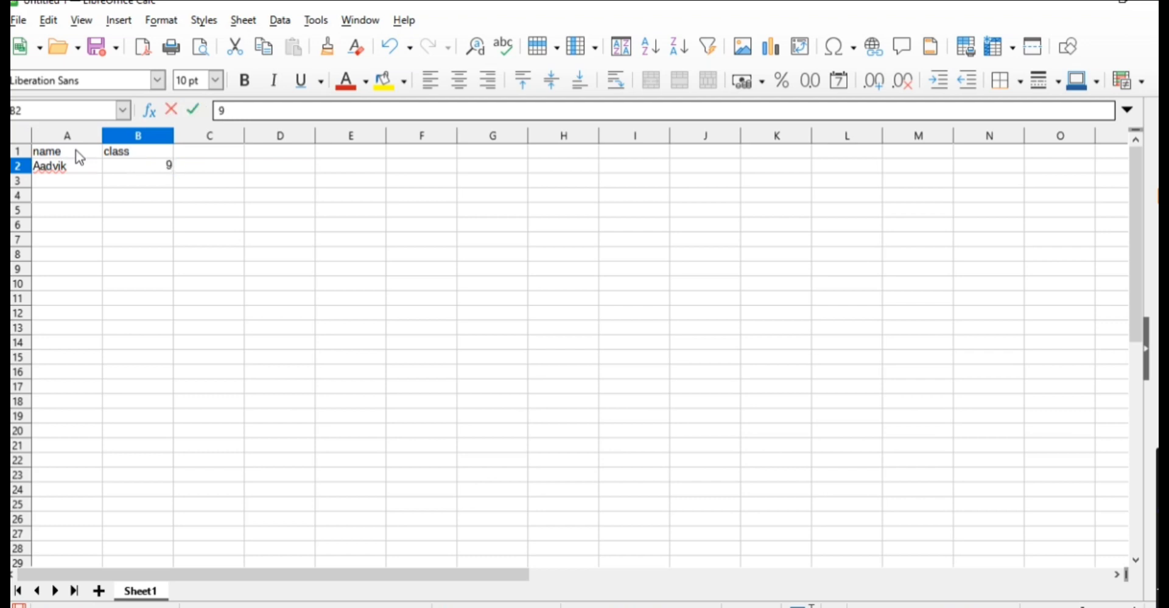
key("Tab")
Add the header "marks" in C1 and enter 40 in C2 for the first student
key("Up")
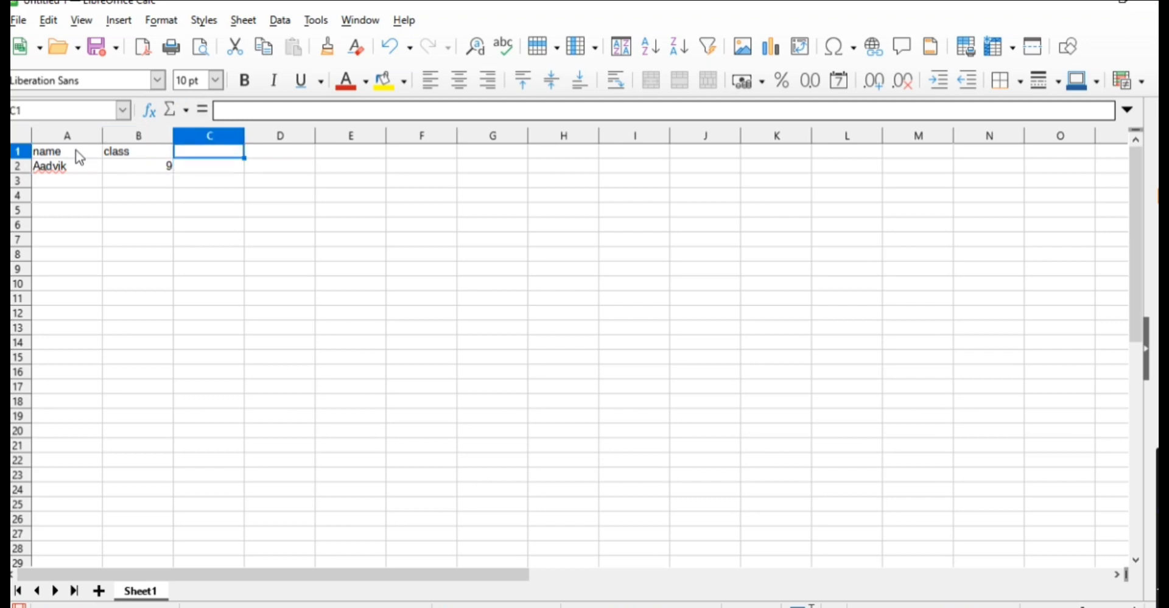
type("marks")
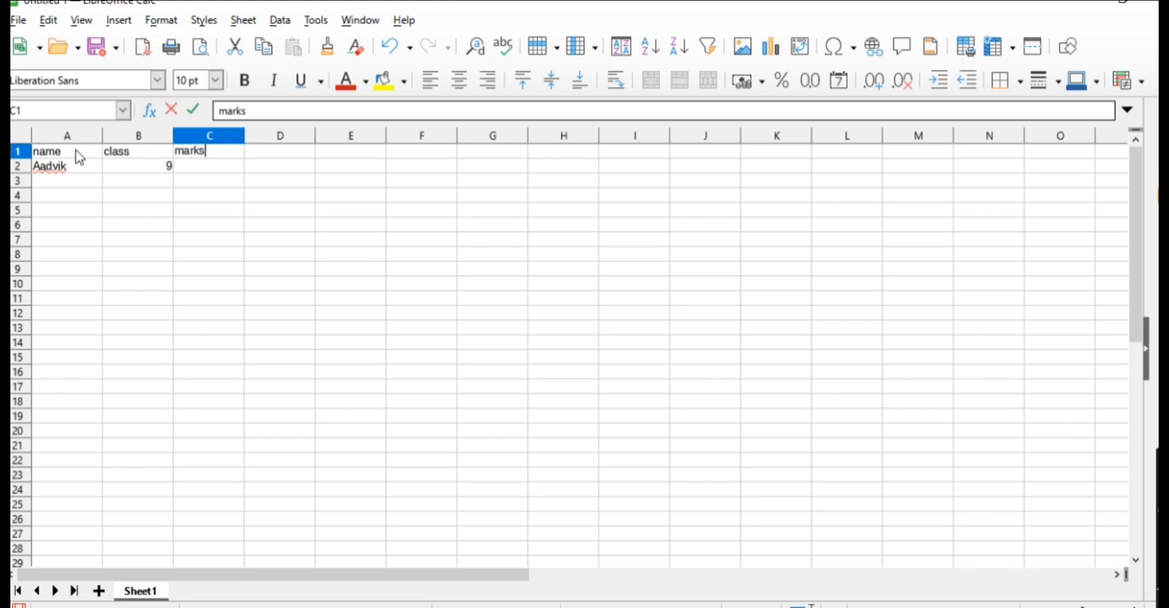
left_click(195, 167)
type("40")
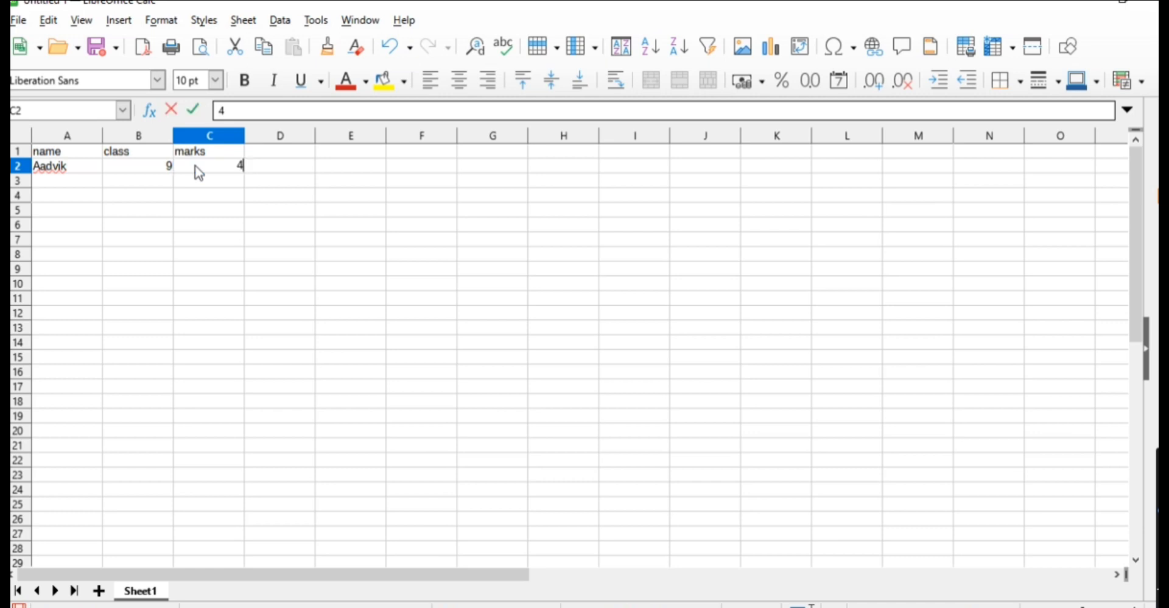
Fill row 3 with the second student's name, class 8 and marks 75
left_click(52, 185)
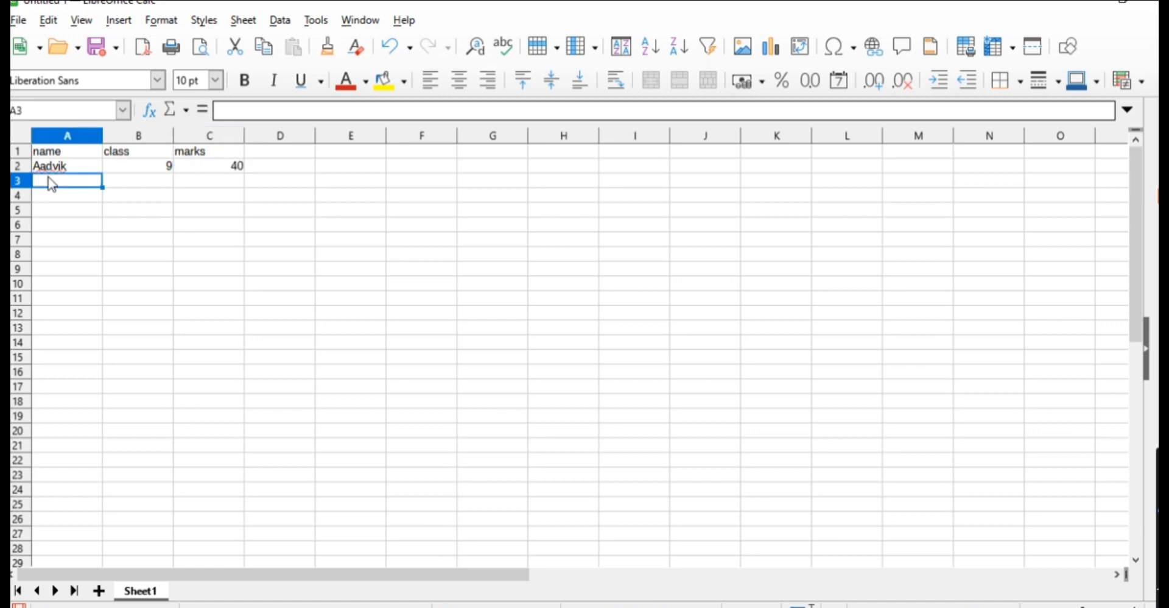
type("Shivy")
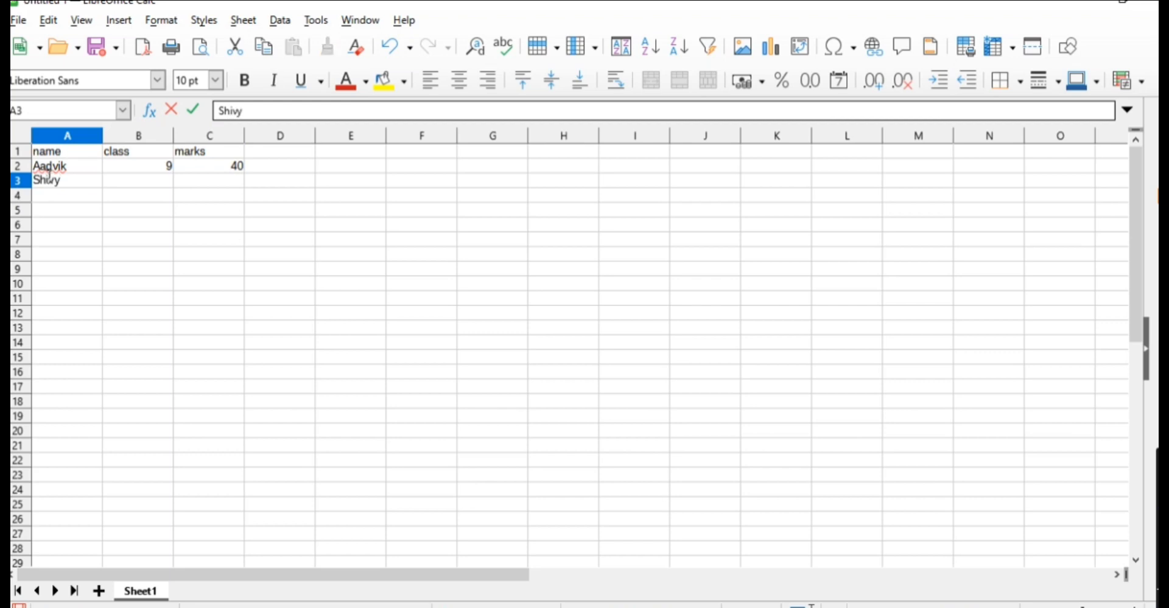
key("BackSpace")
type("anya")
key("Tab")
type("8")
key("Tab")
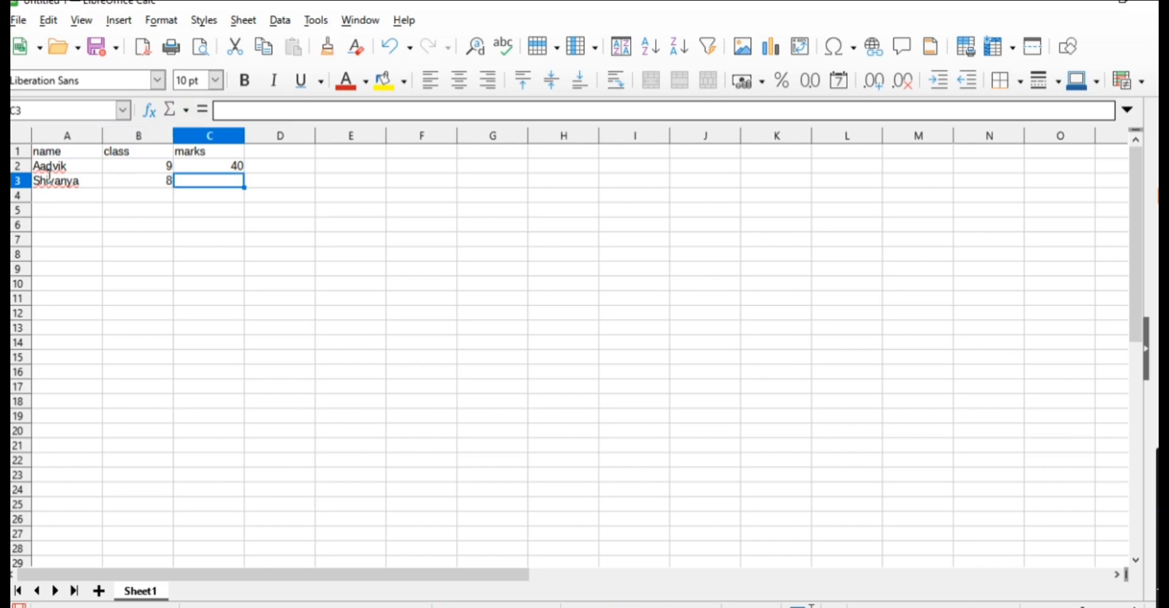
type("75")
key("Tab")
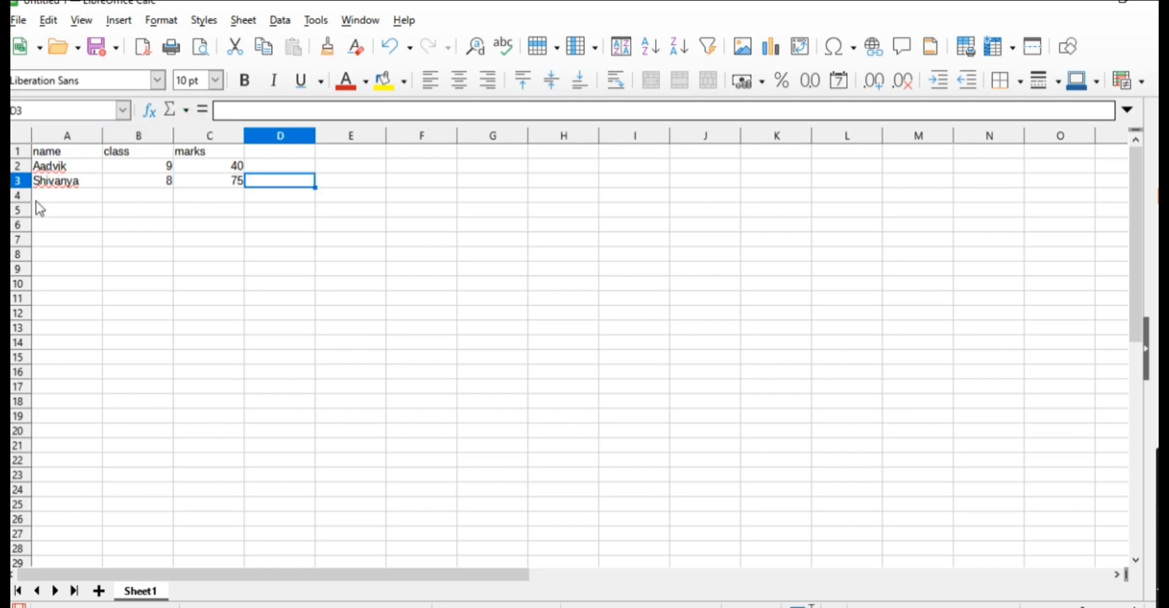
Fill row 4 with the third student's name, class 7 and marks 78
left_click(51, 202)
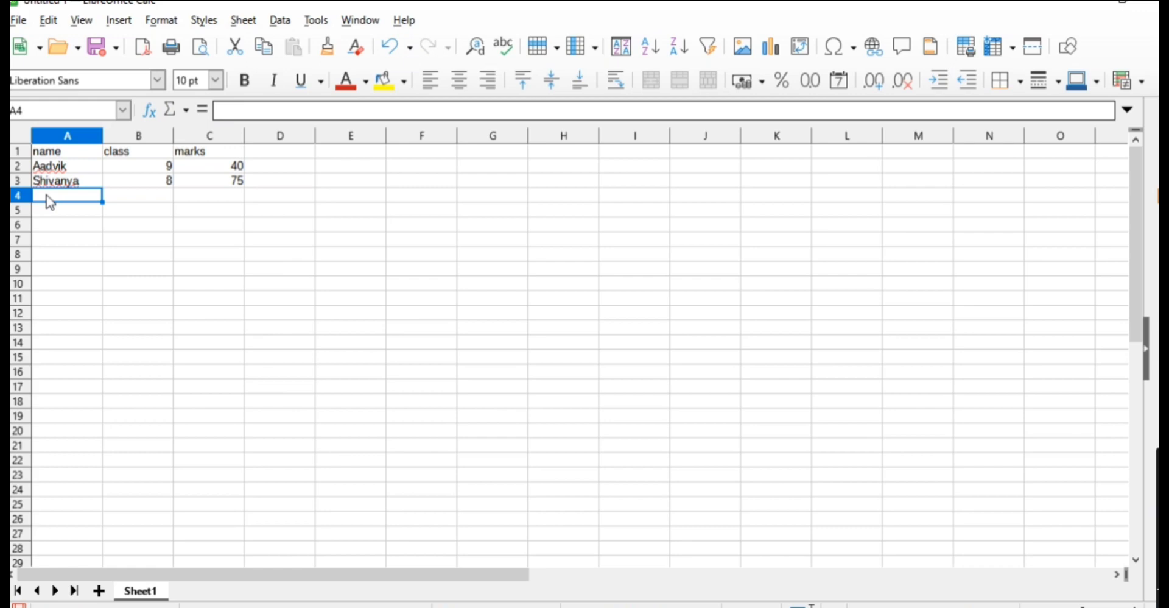
type("Akhita")
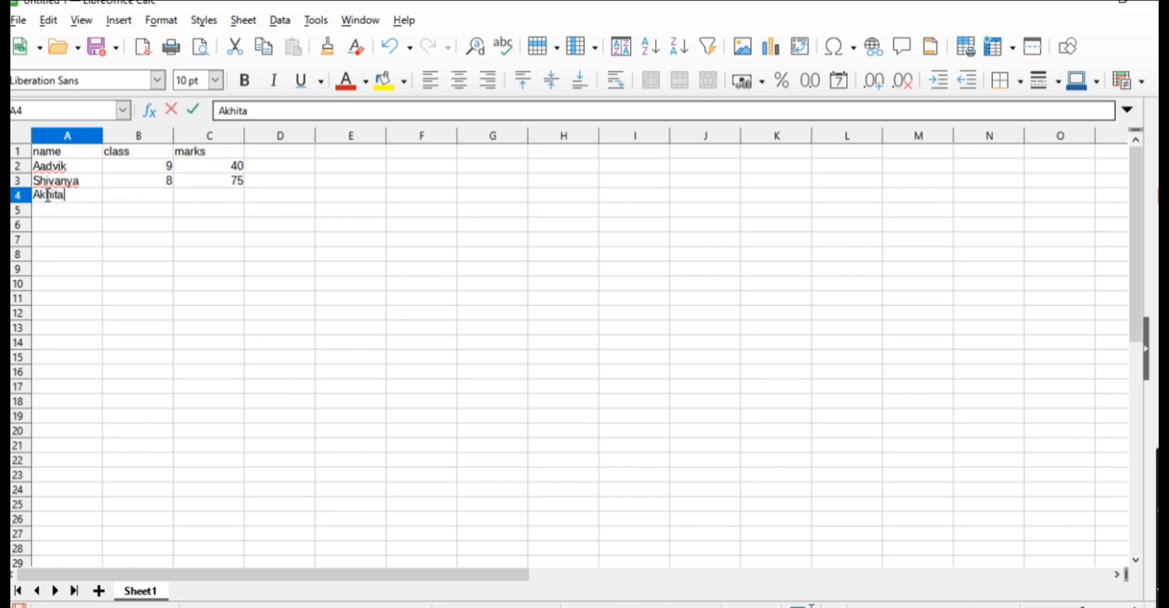
key("Tab")
type("7")
key("Tab")
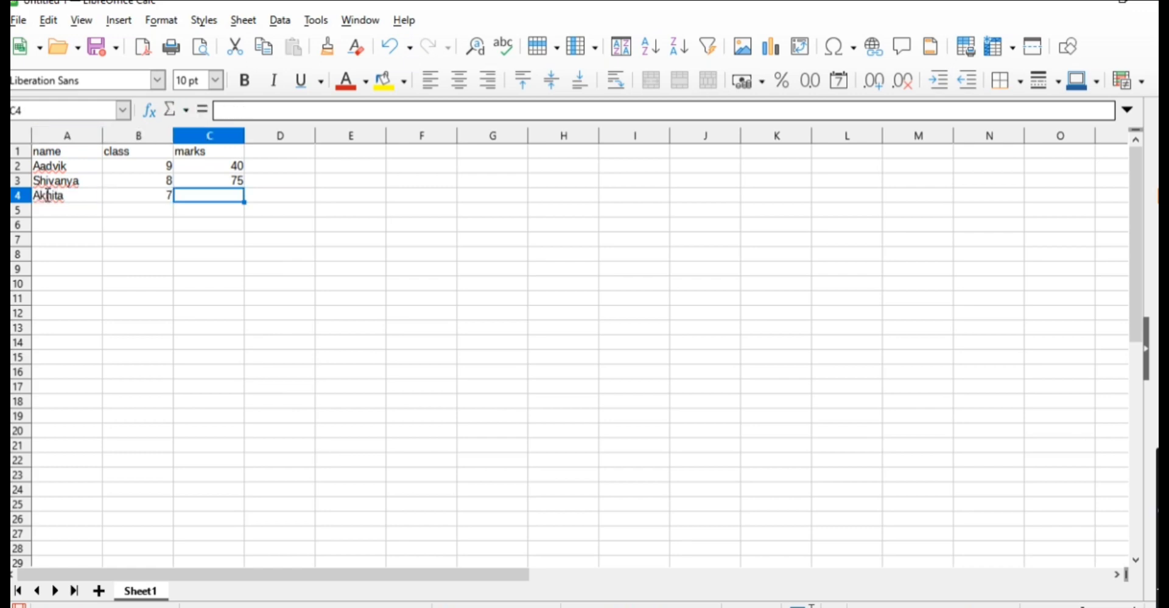
type("78")
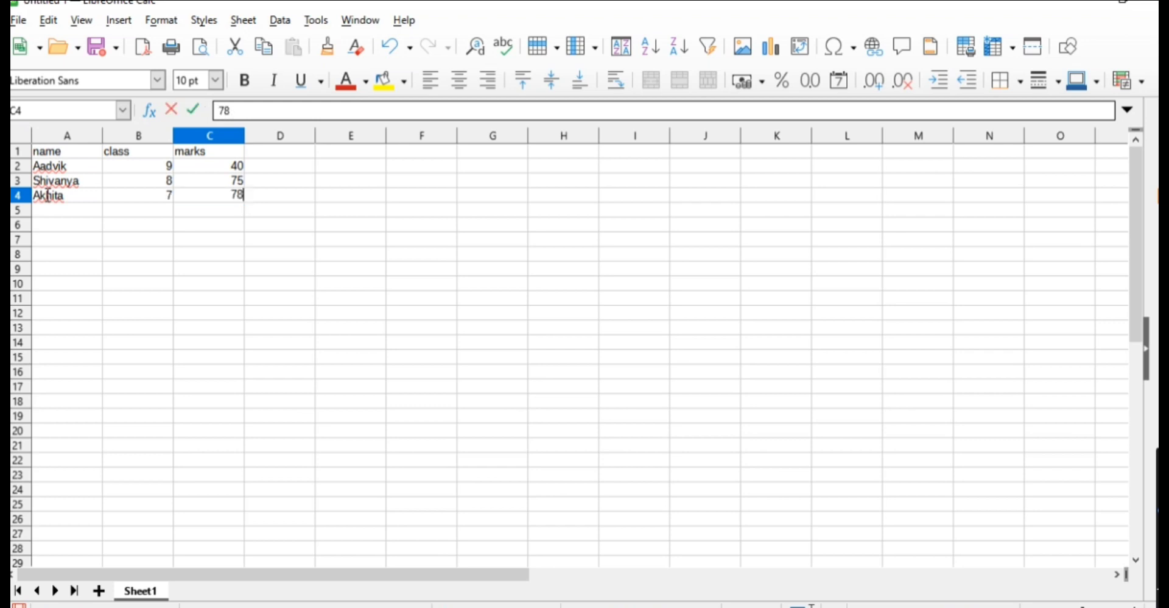
key("Return")
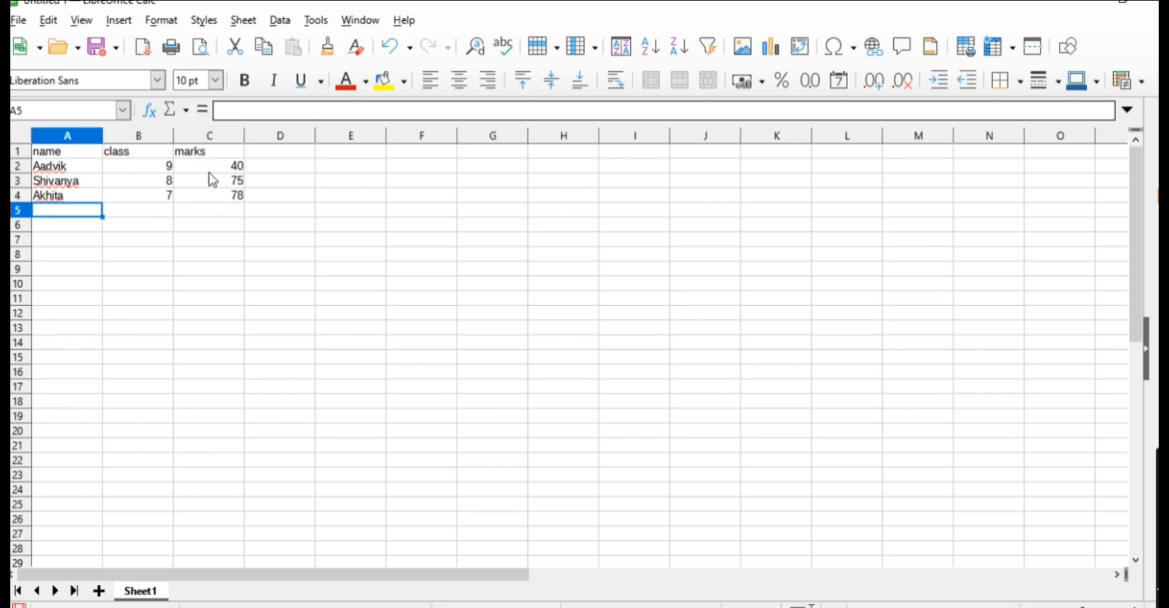
Total the three marks in C5 with the cell-reference formula =C2+C3+C4
left_click(214, 212)
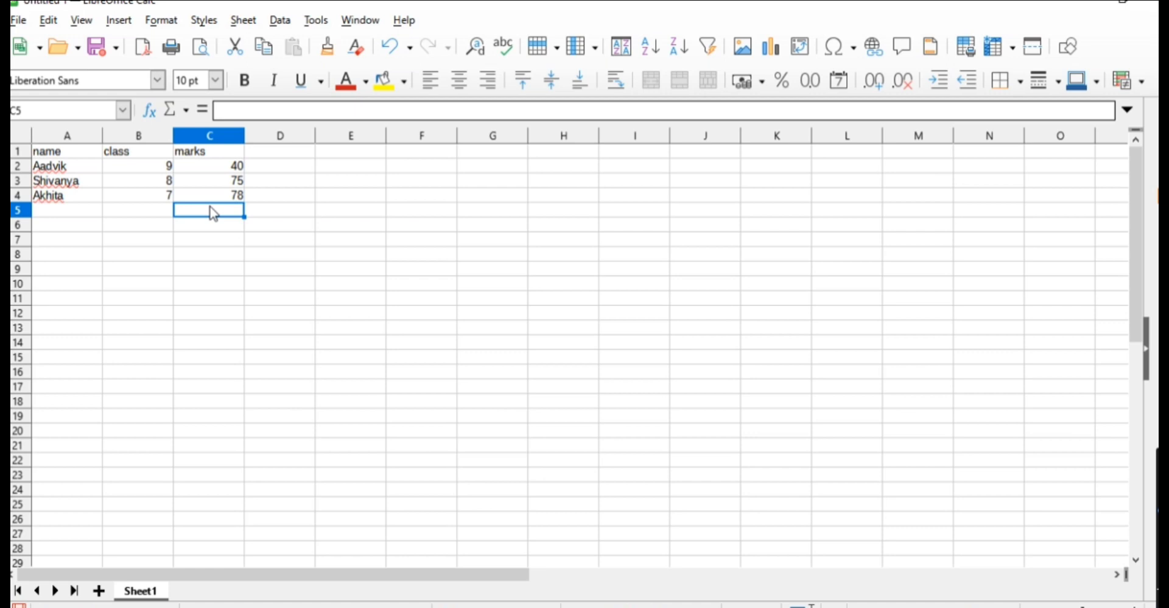
type("=")
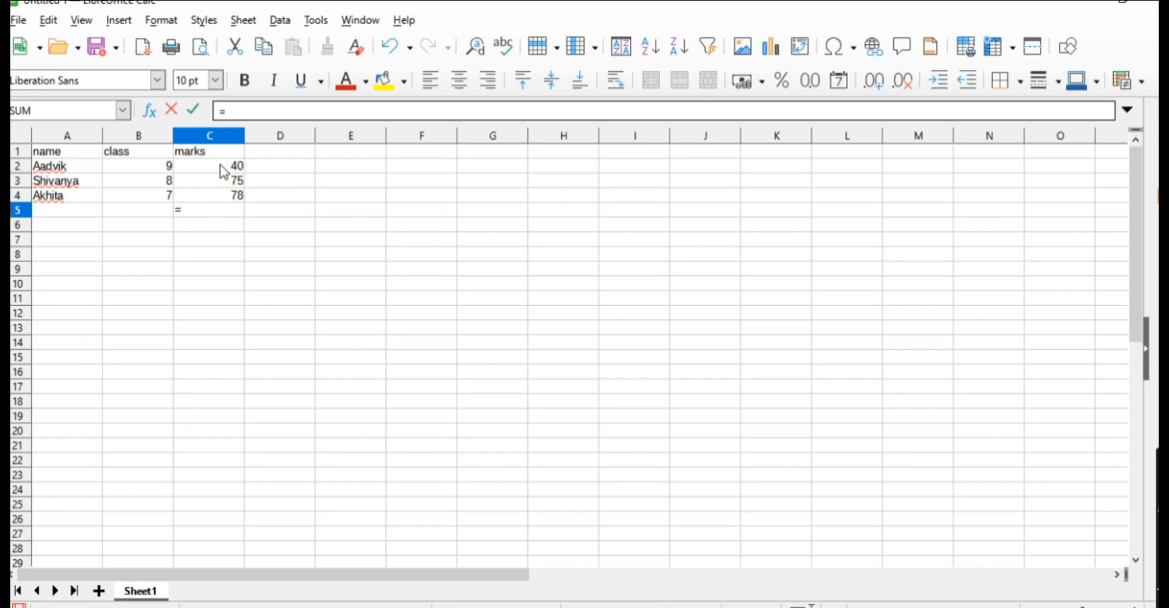
left_click(224, 173)
type("+75")
key("BackSpace")
key("BackSpace")
type("c3")
left_click(232, 187)
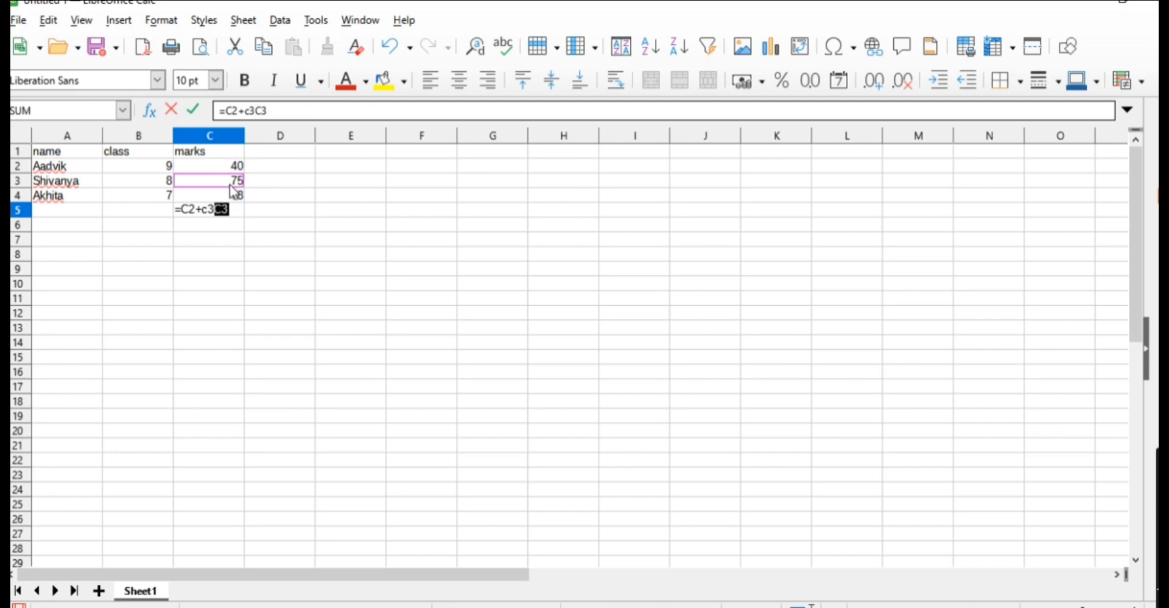
key("Left")
key("BackSpace")
key("BackSpace")
key("End")
type("+")
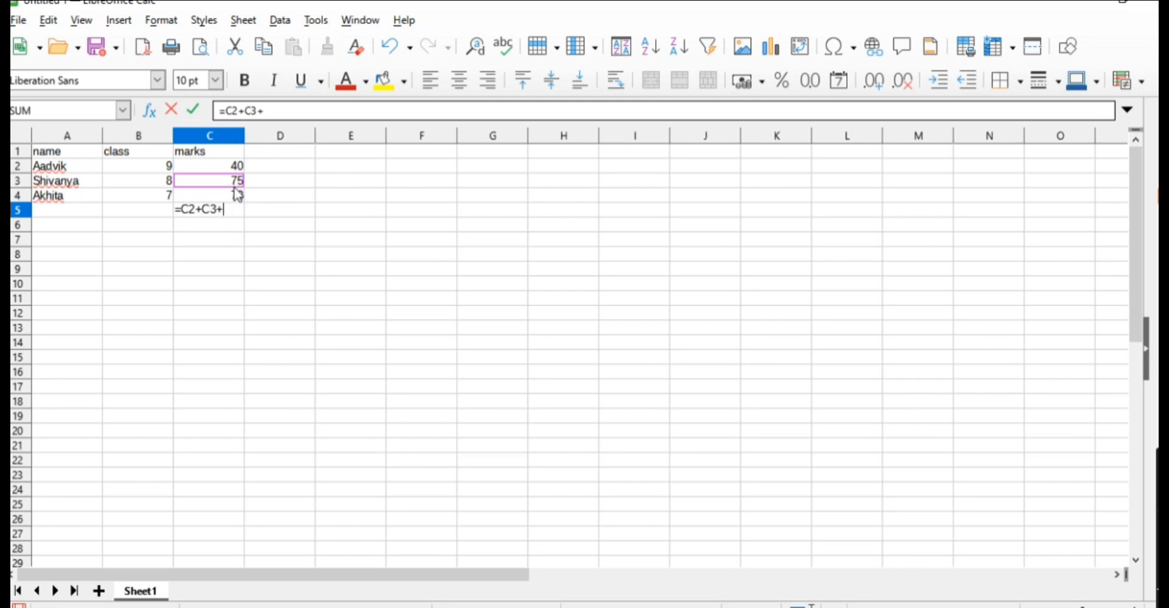
left_click(238, 195)
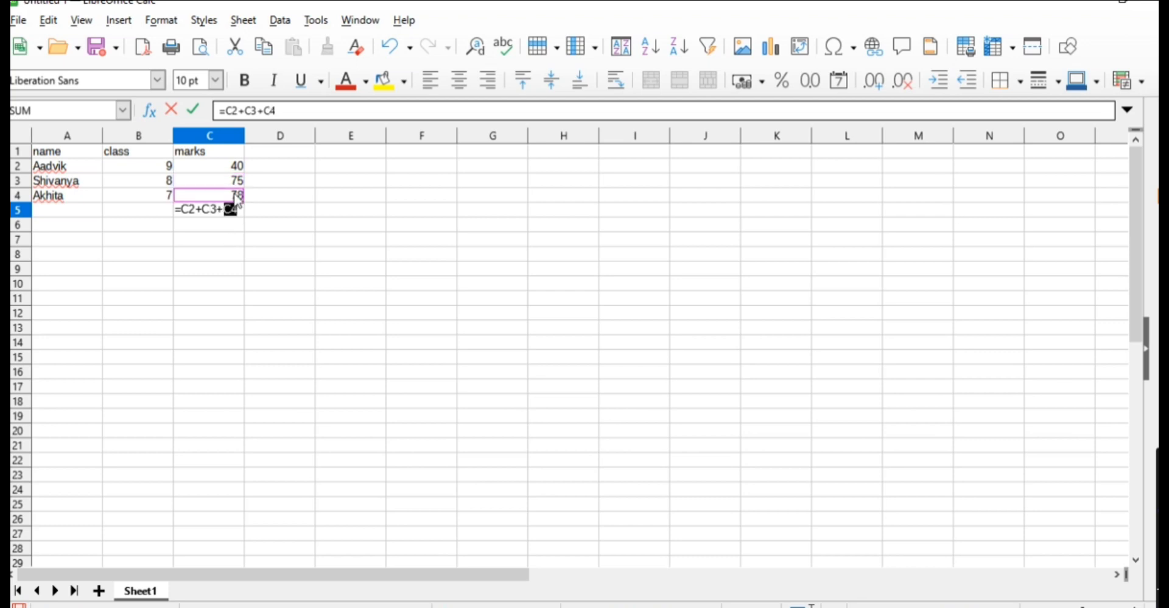
key("Return")
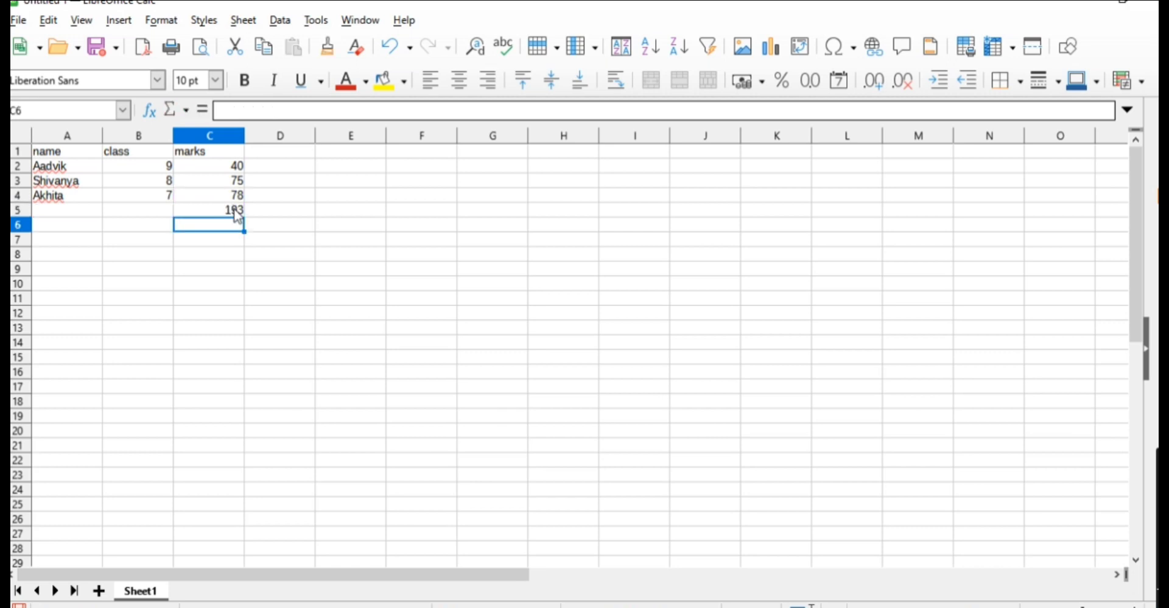
left_click(235, 211)
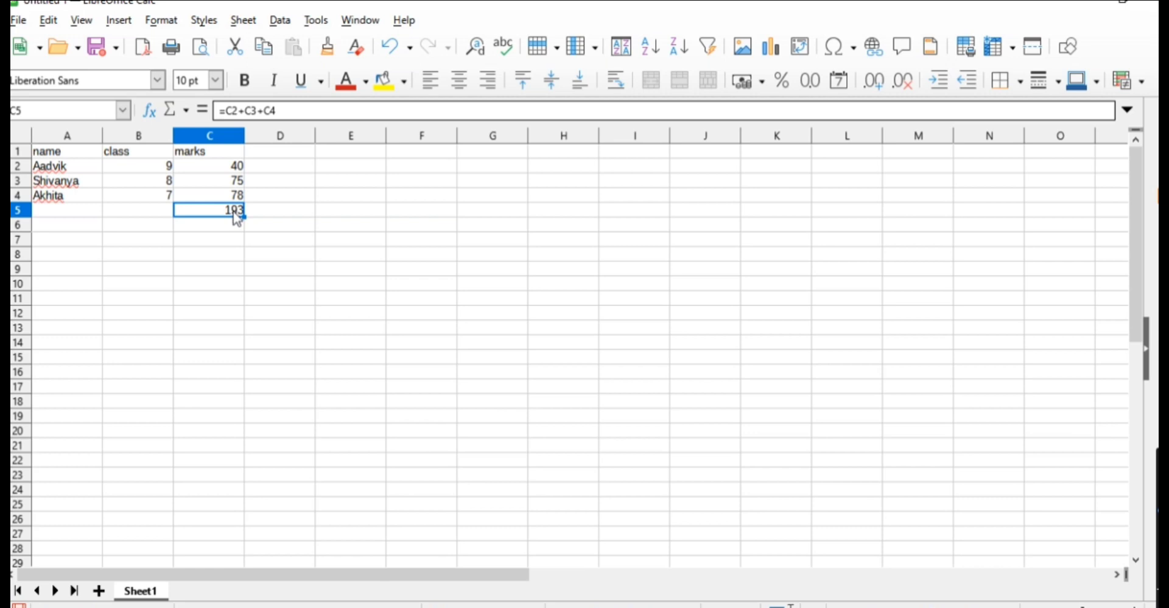
Total the marks in C6 from their literal values with the formula =40+75+78
left_click(232, 230)
type("=")
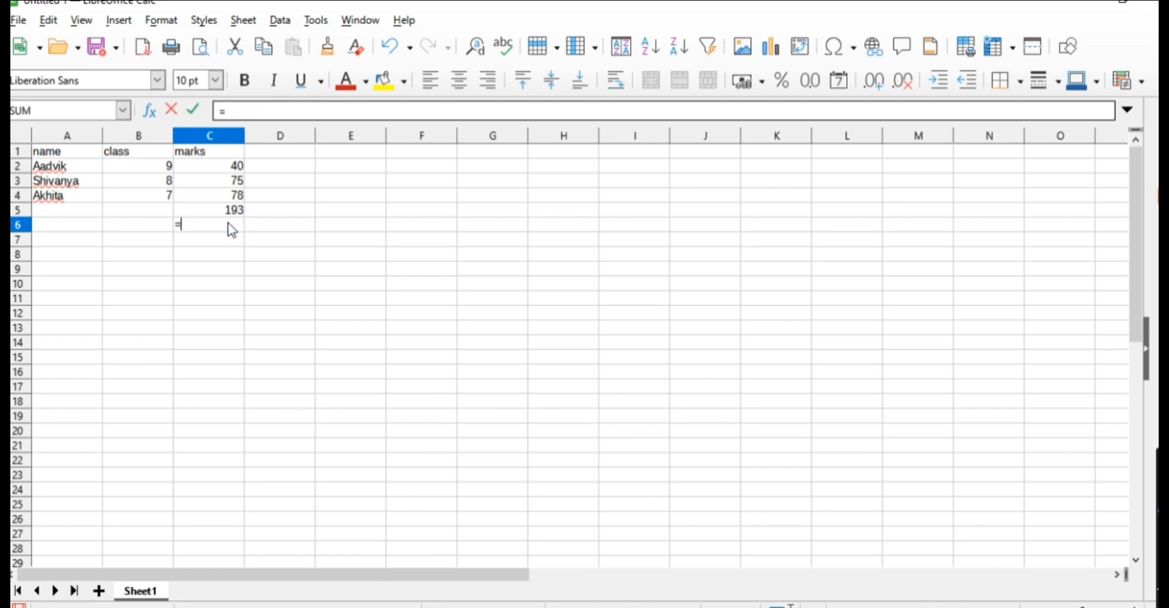
type("40+75+78")
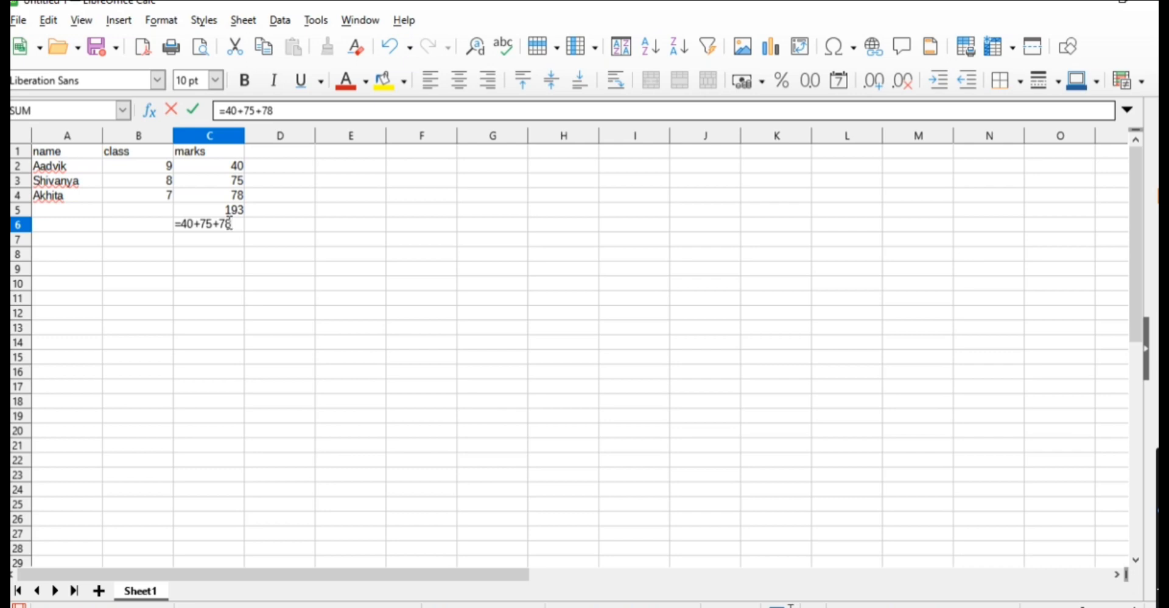
key("Return")
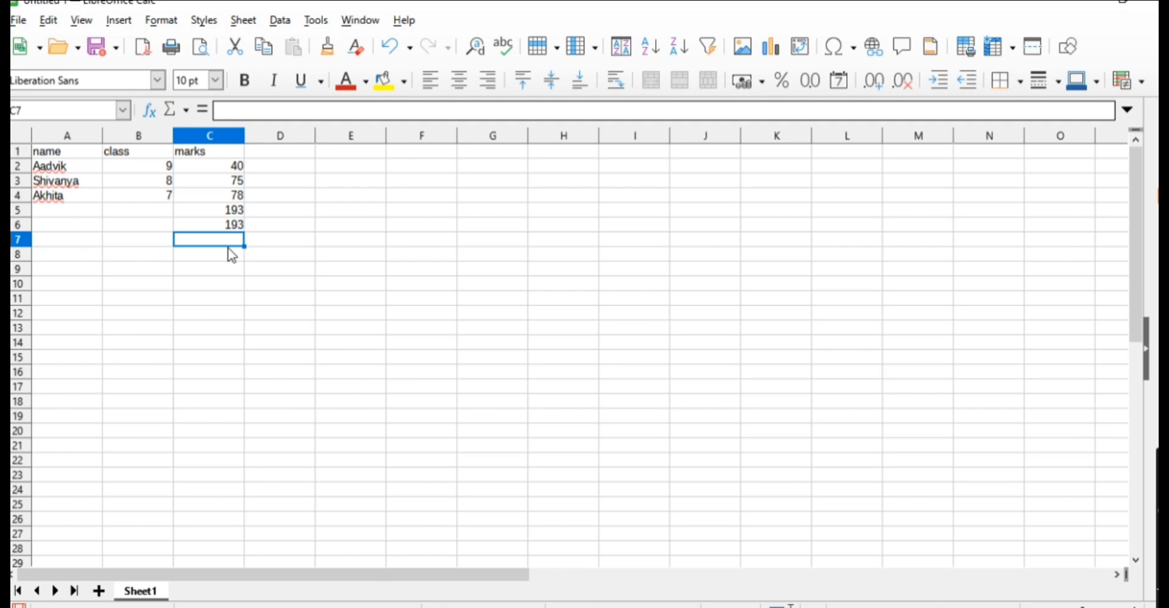
Total the three marks in C7 with the SUM function over the range, =sum(C2:C4)
type("=sum")
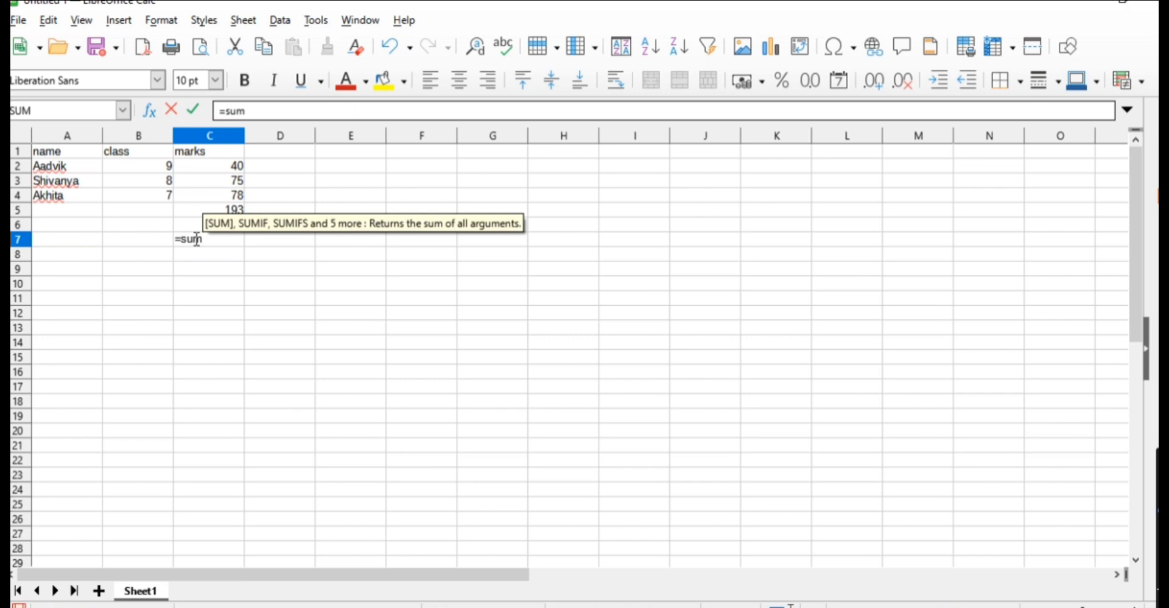
type("(")
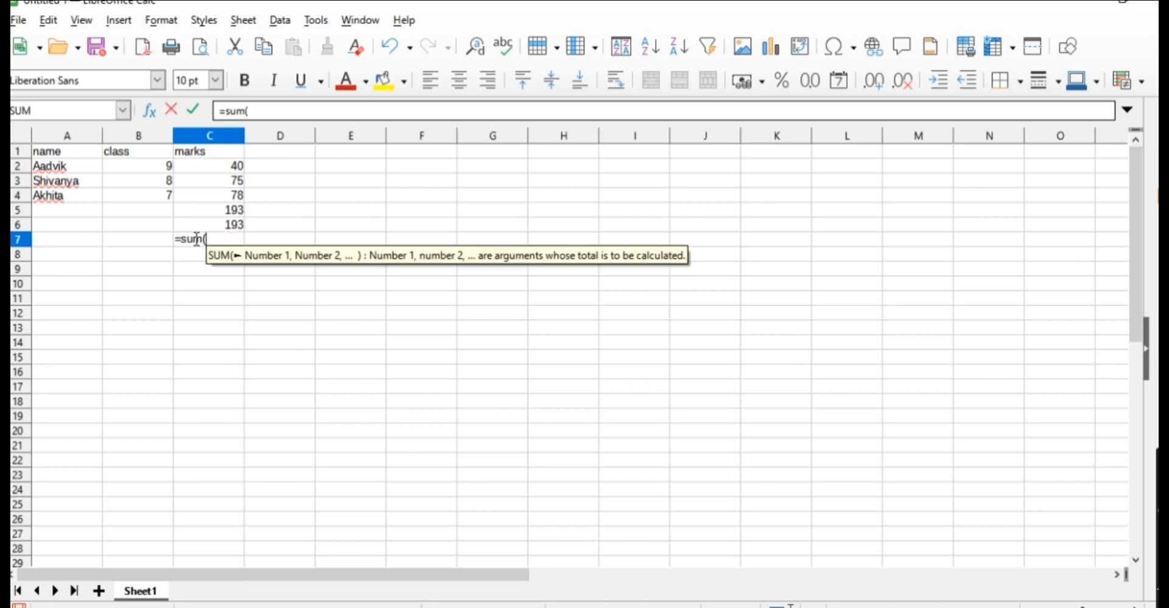
left_click(224, 167)
key("Right")
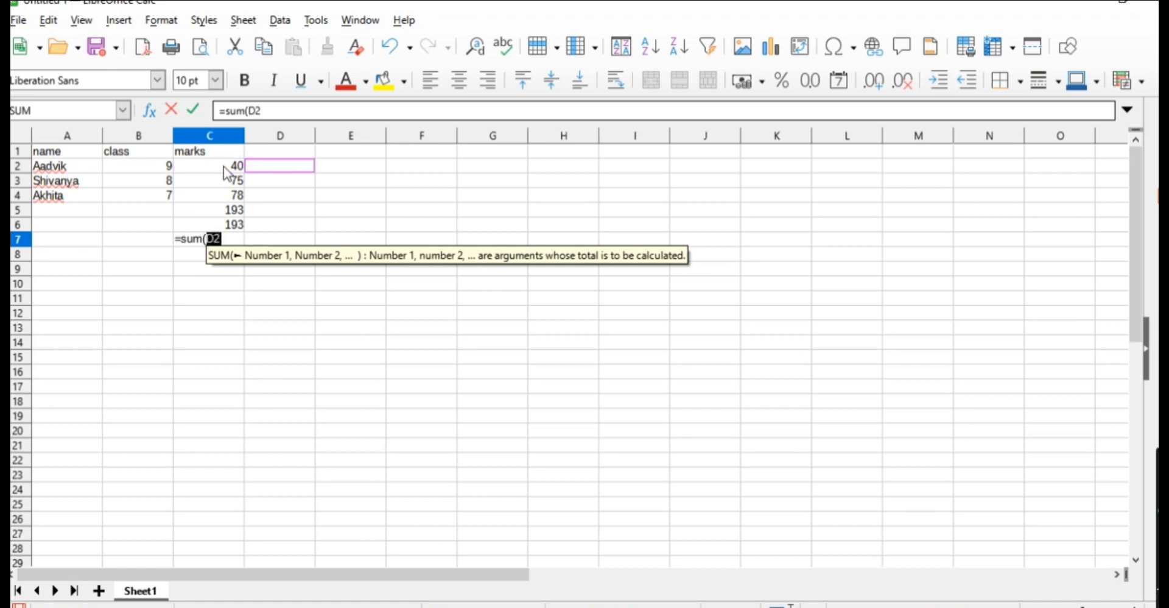
key("Left")
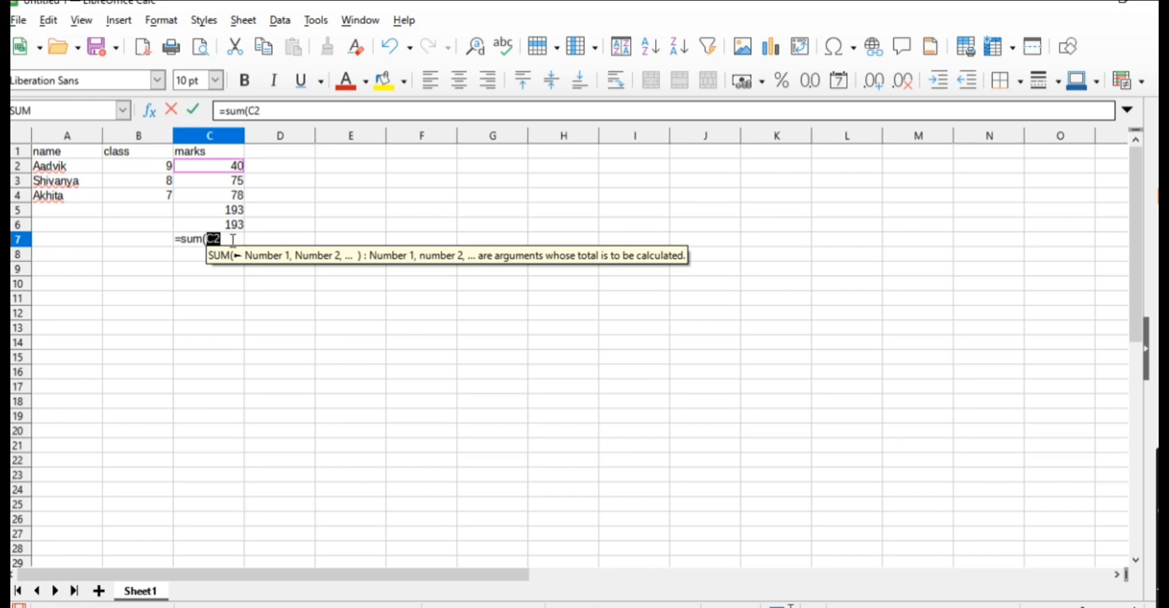
type(":")
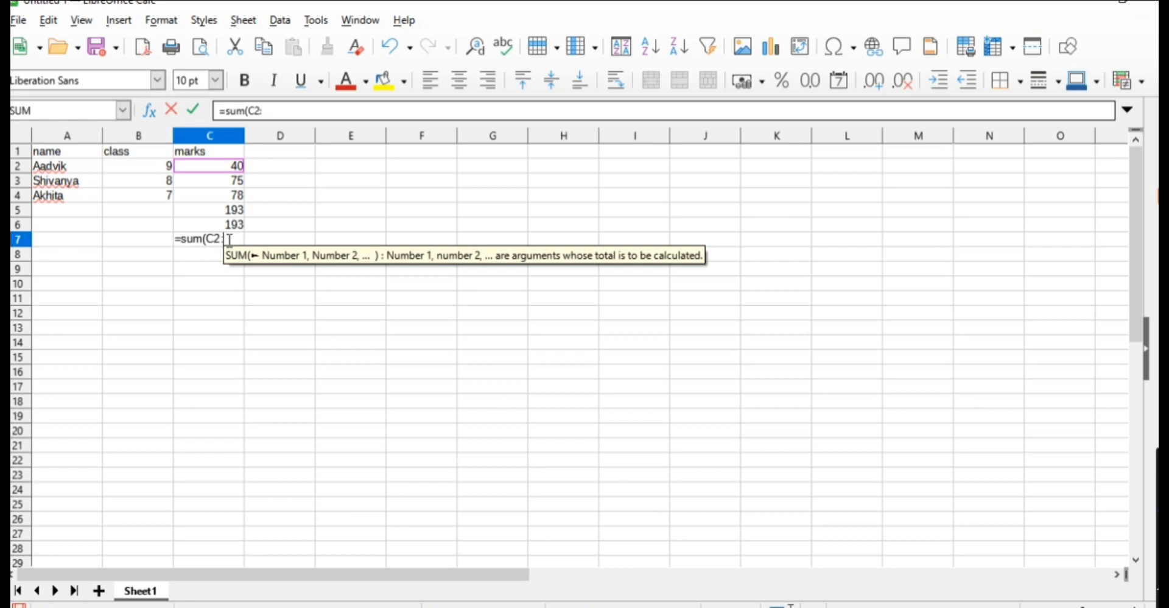
left_click(233, 198)
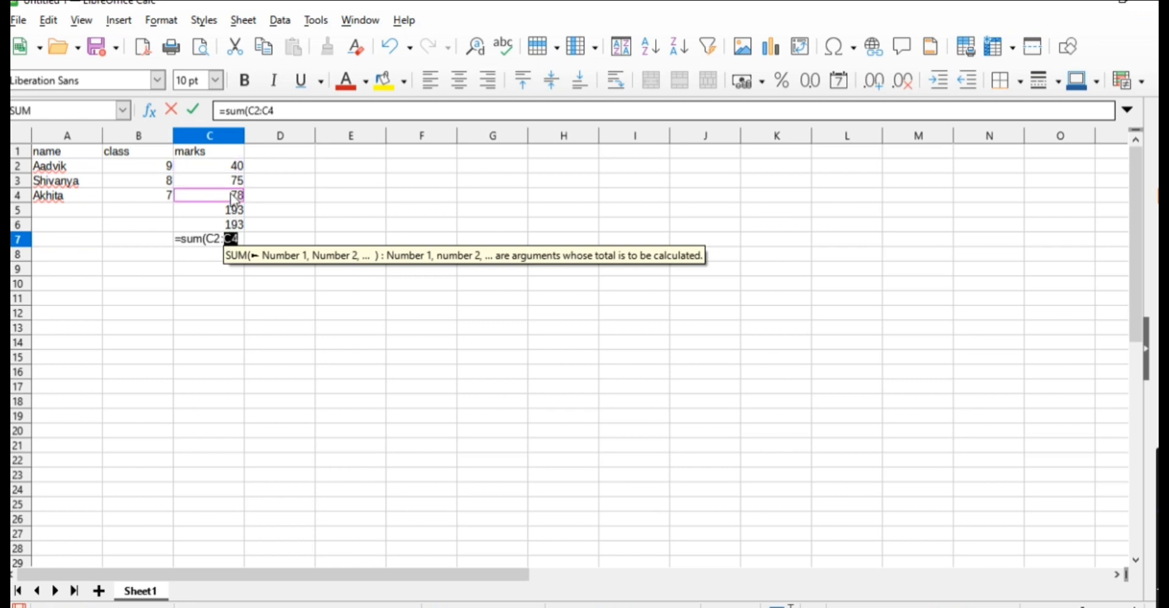
key("End")
type(")")
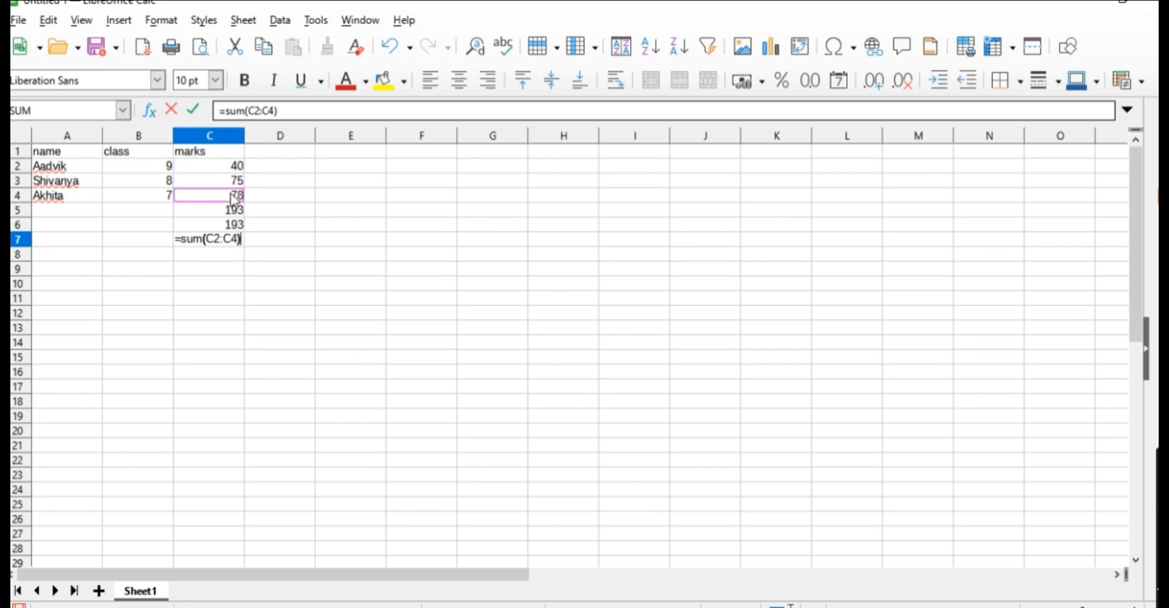
key("Return")
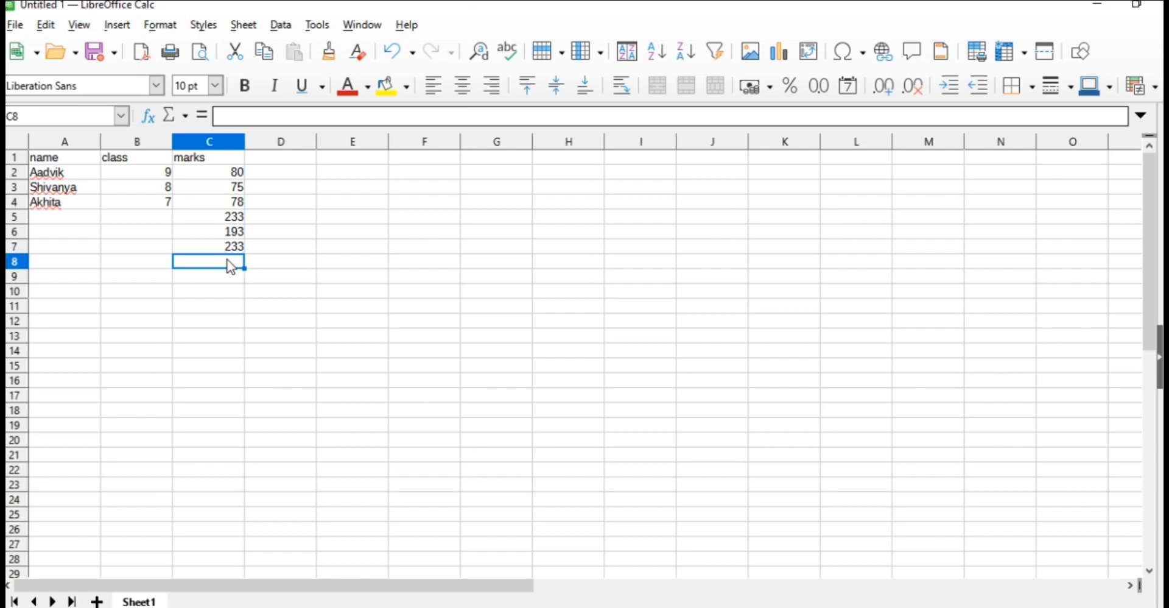
Calculate the average of the three marks in C8 with the formula =average(c2:c4)
type("=")
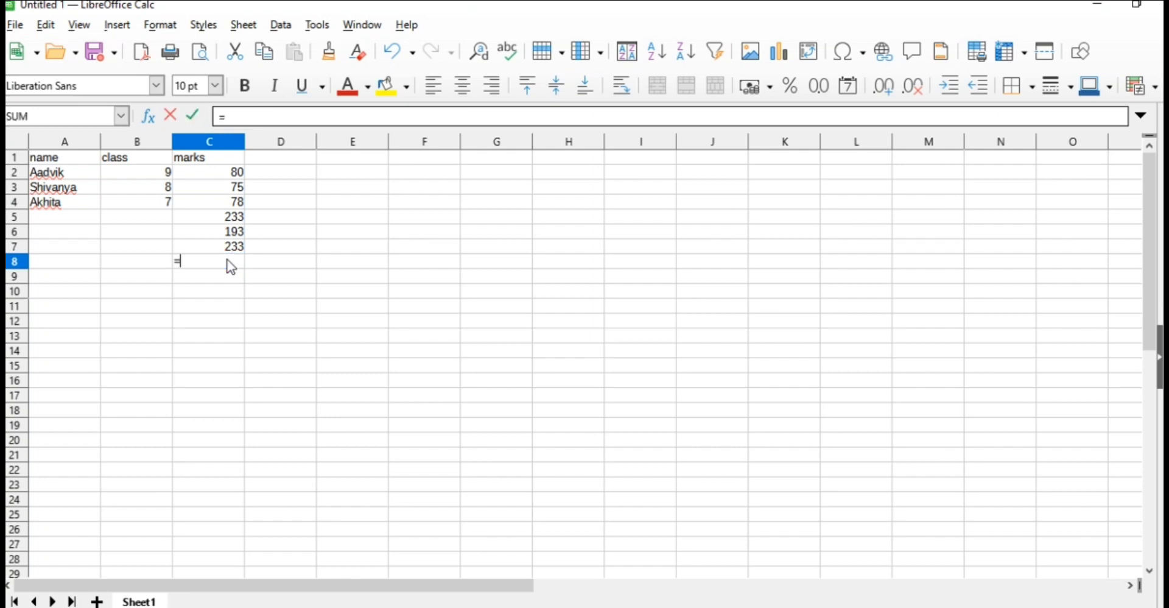
type("averga")
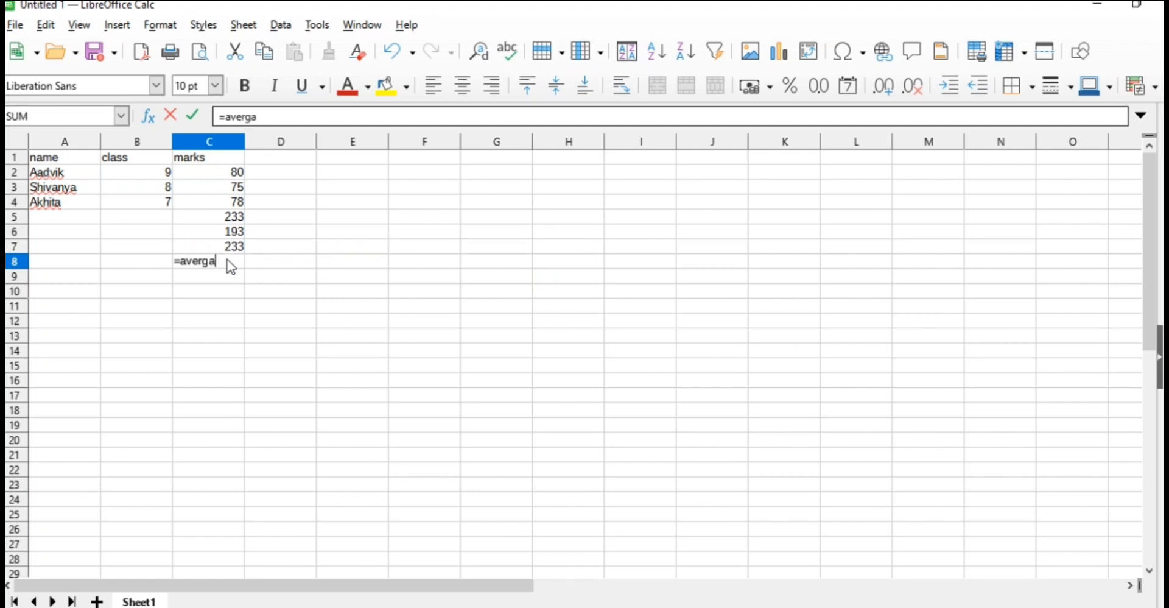
type("n")
key("BackSpace")
key("BackSpace")
key("BackSpace")
type("age(")
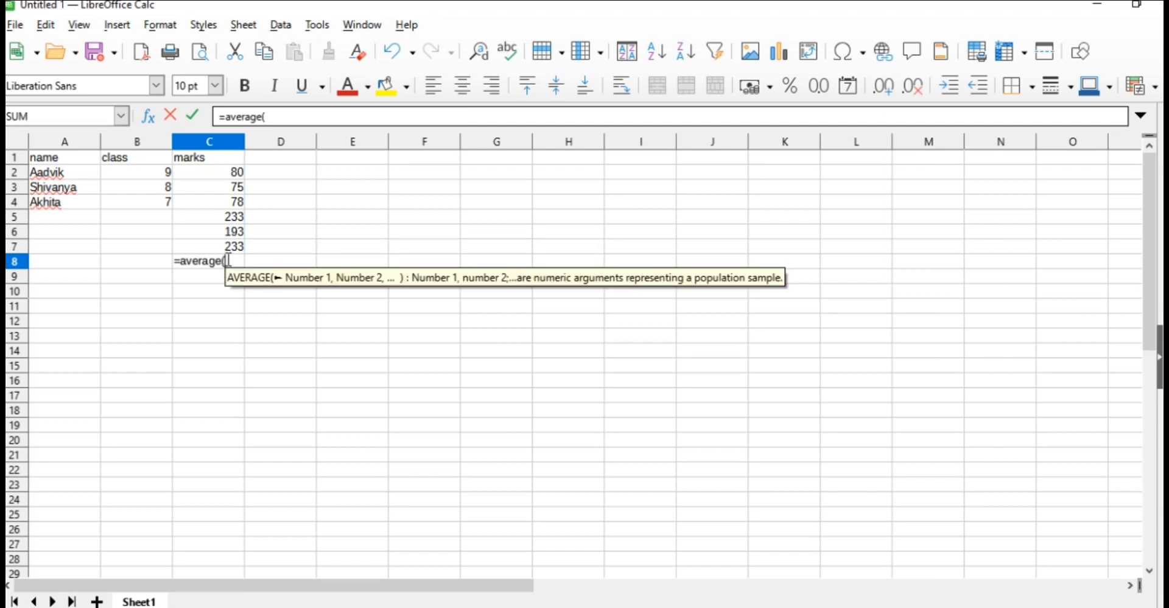
type("c")
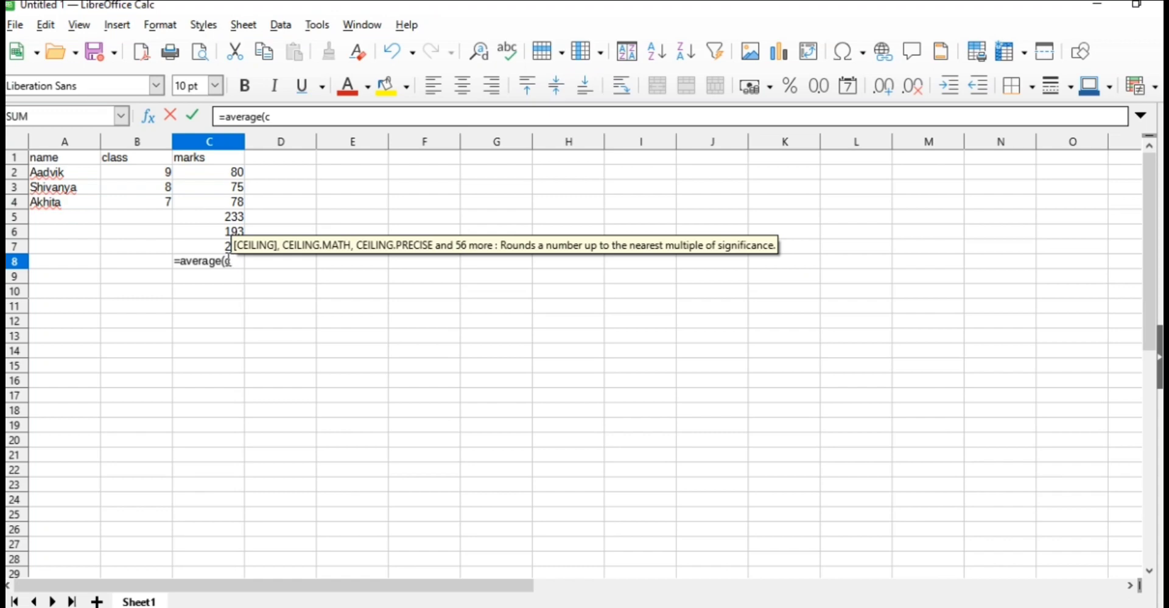
type("2:")
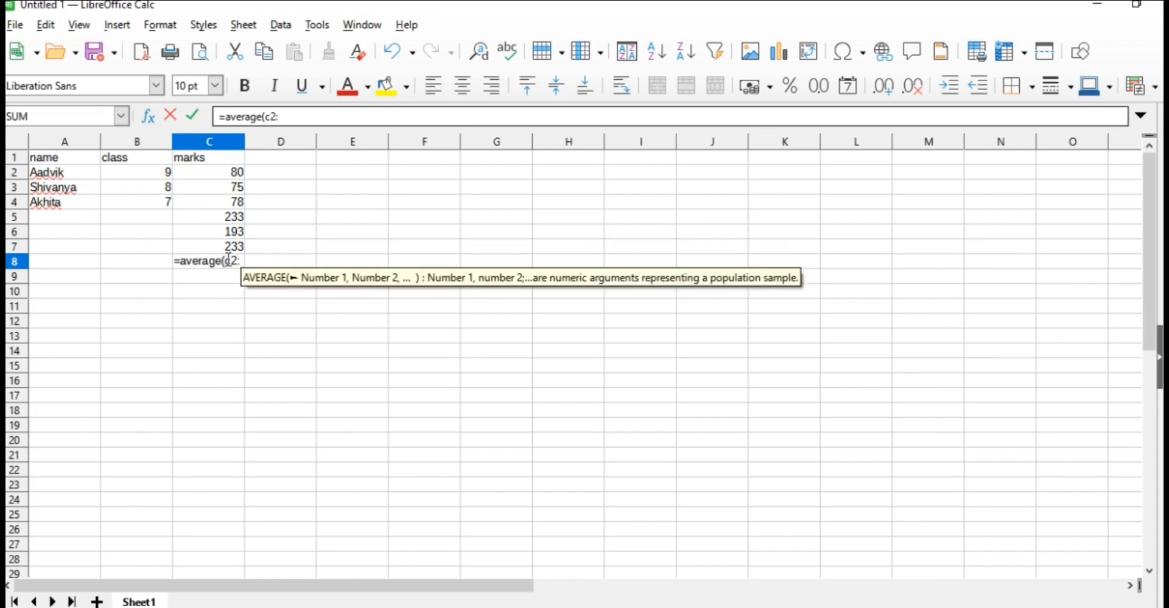
type("c4")
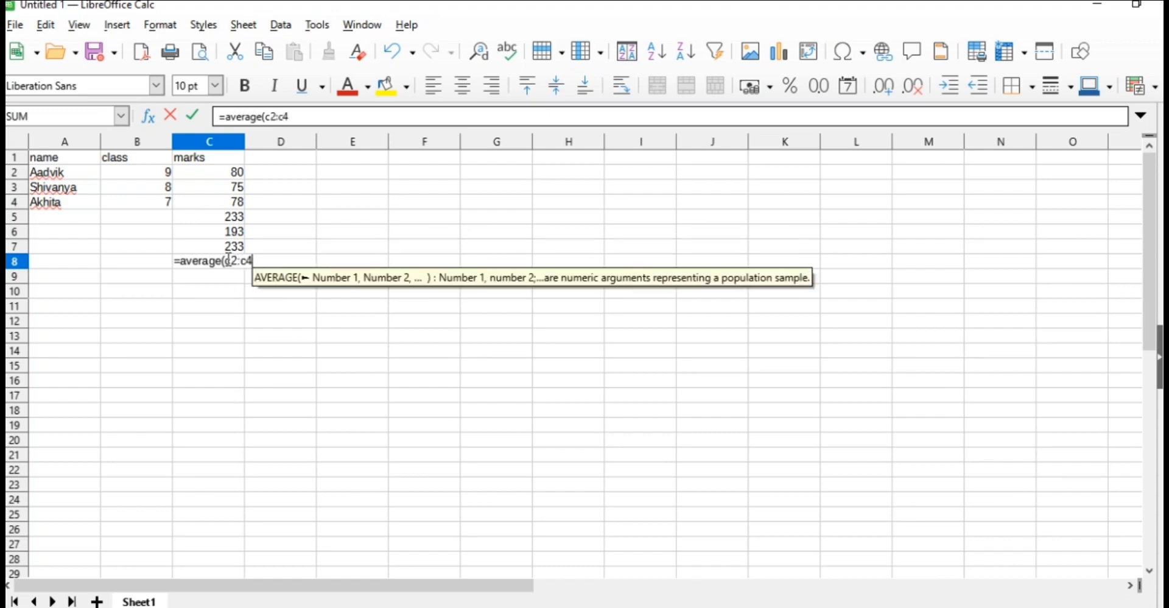
type(")")
key("Return")
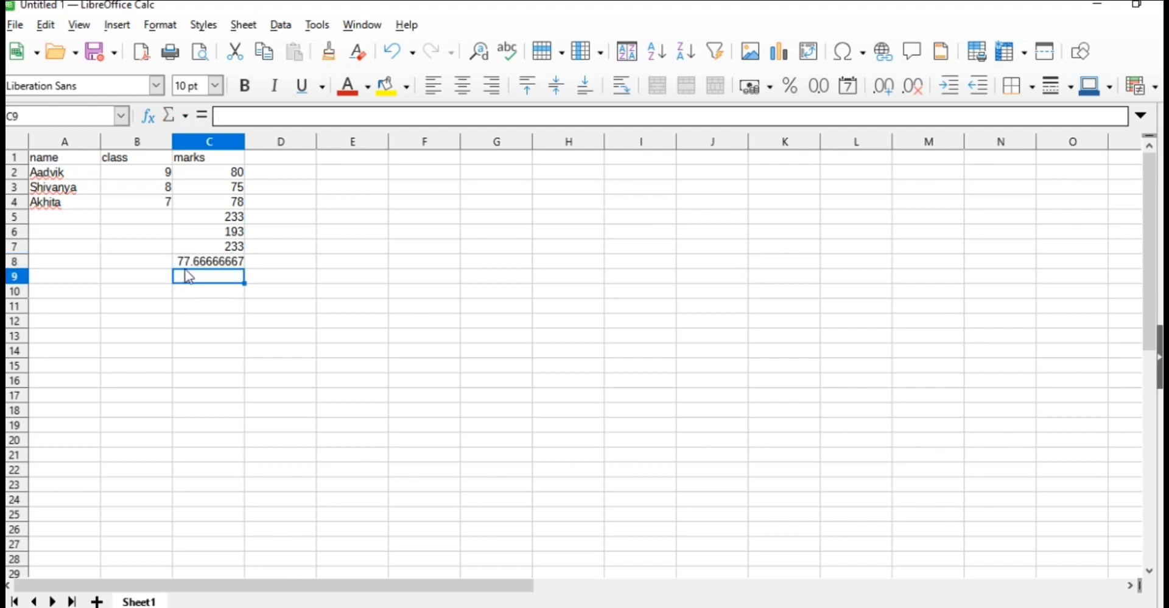
Count the numeric marks entries in C10 with the formula =count(c2:c4)
left_click(206, 296)
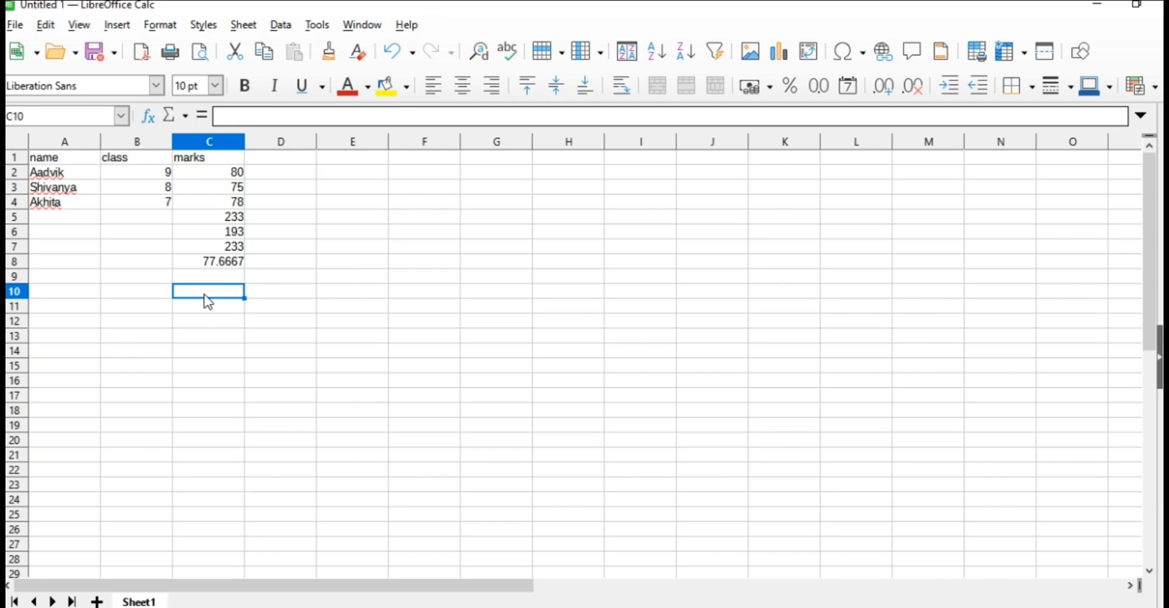
type("=cou")
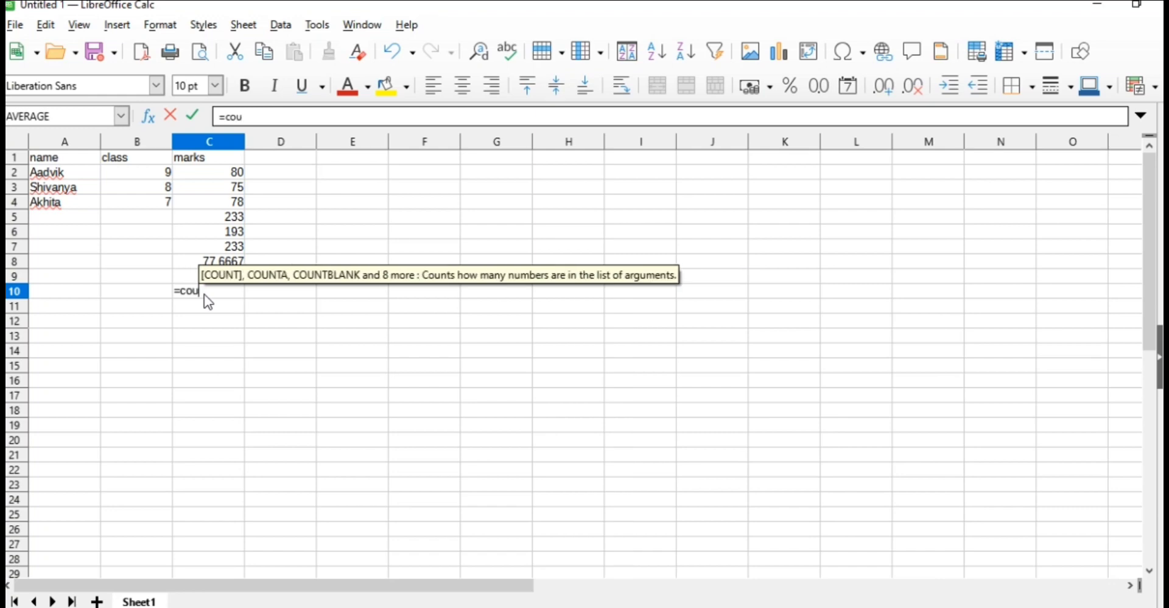
type("nt")
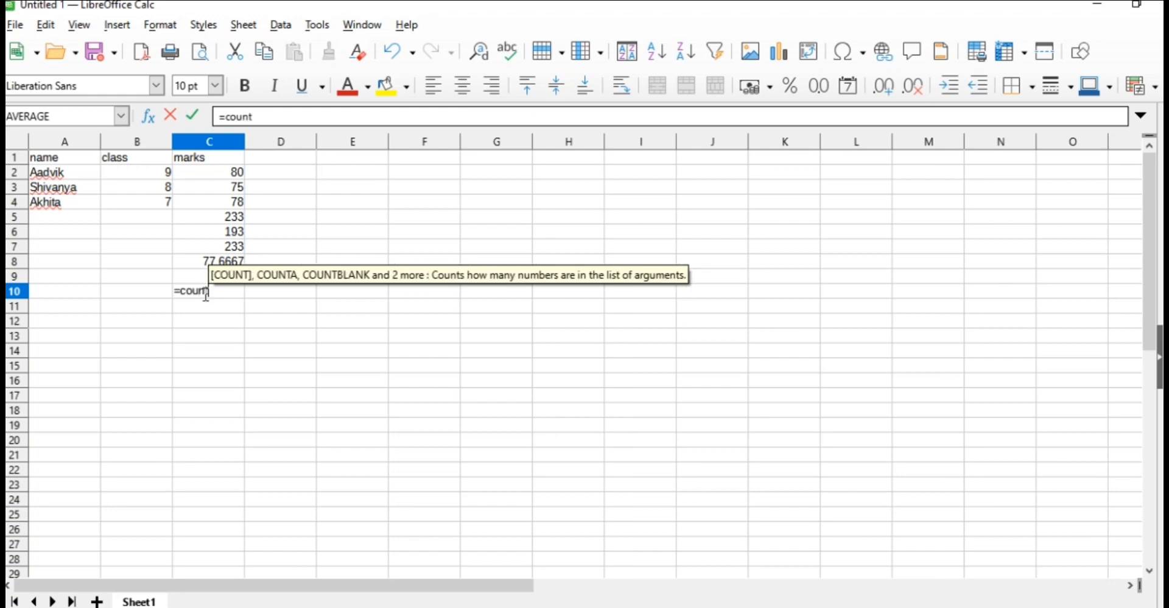
type("(c")
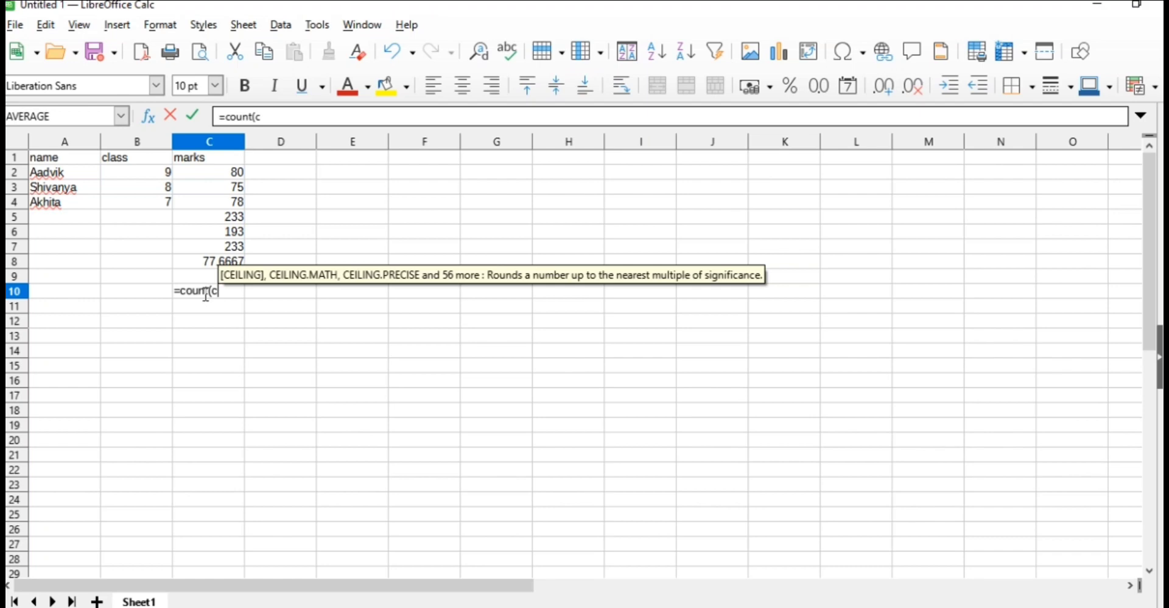
type("2:c4")
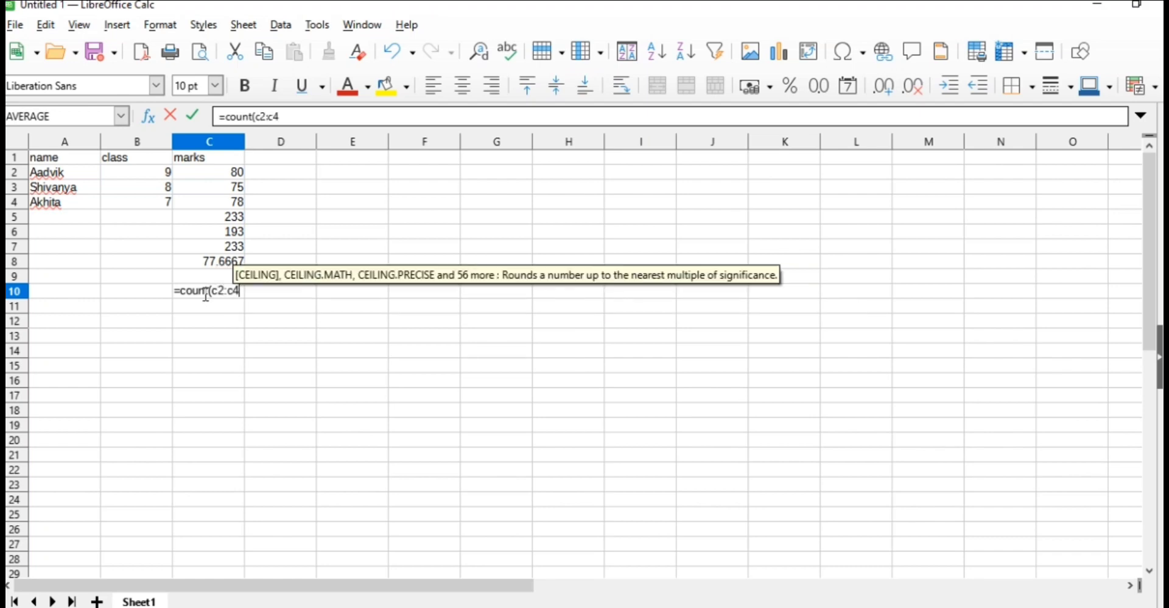
type(")")
key("Return")
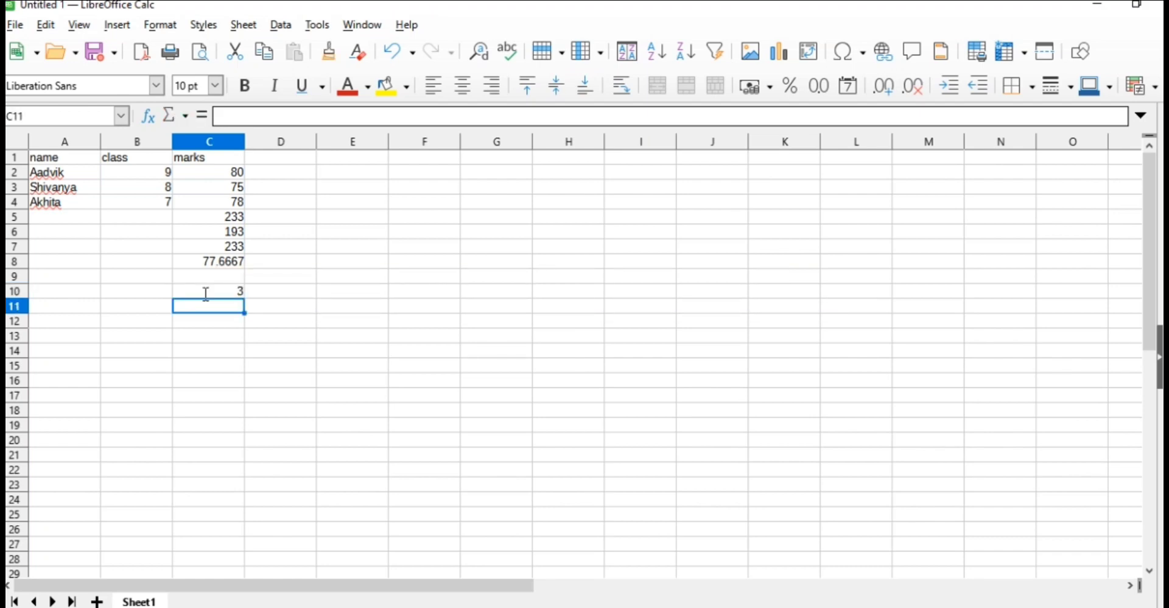
left_click_drag(58, 175, 75, 215)
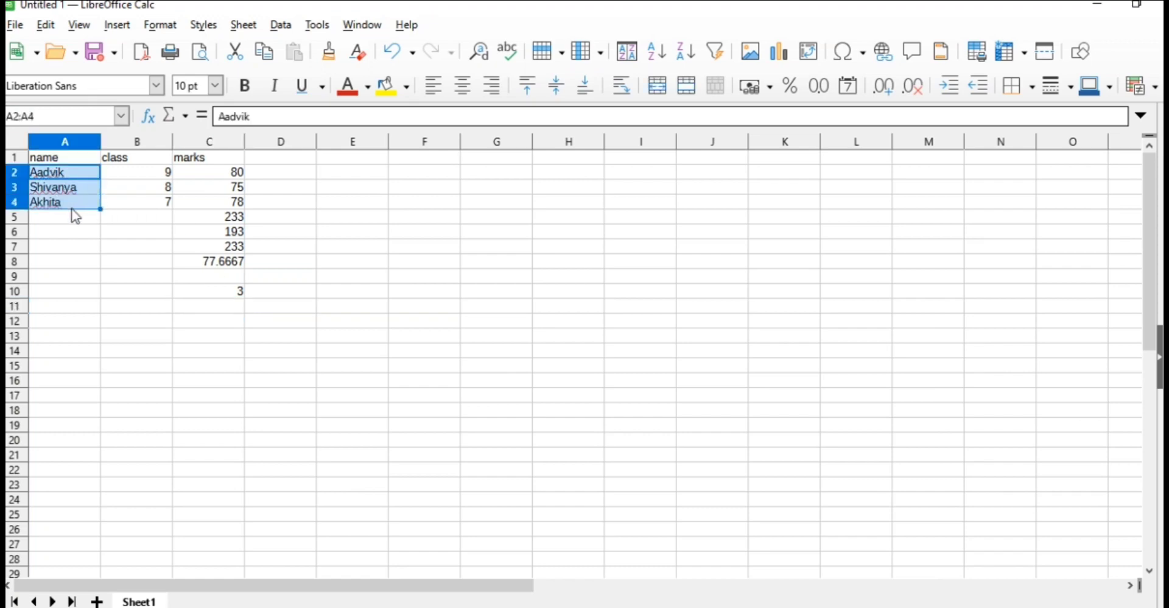
left_click(207, 295)
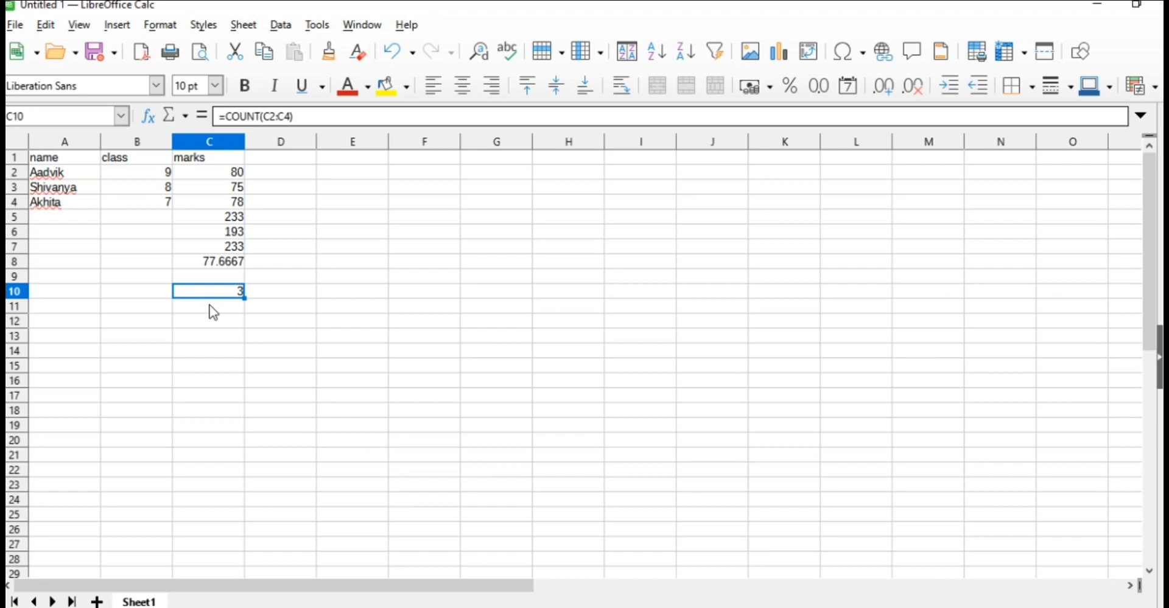
Find the lowest of the three marks in C11 with the formula =min(c2:c4)
left_click(214, 311)
type("=")
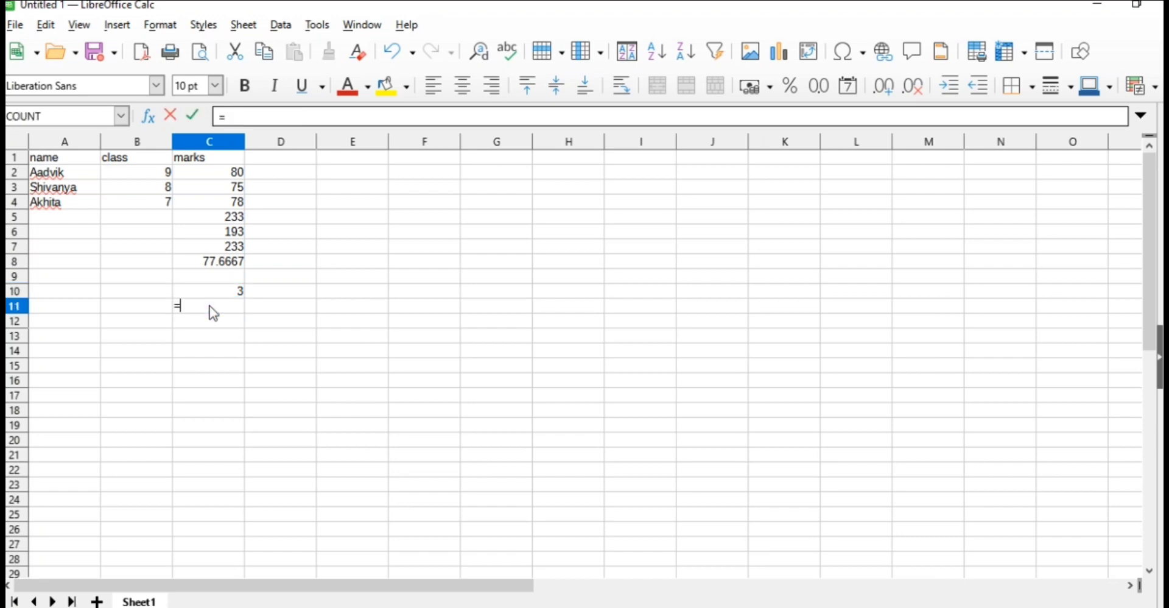
type("min")
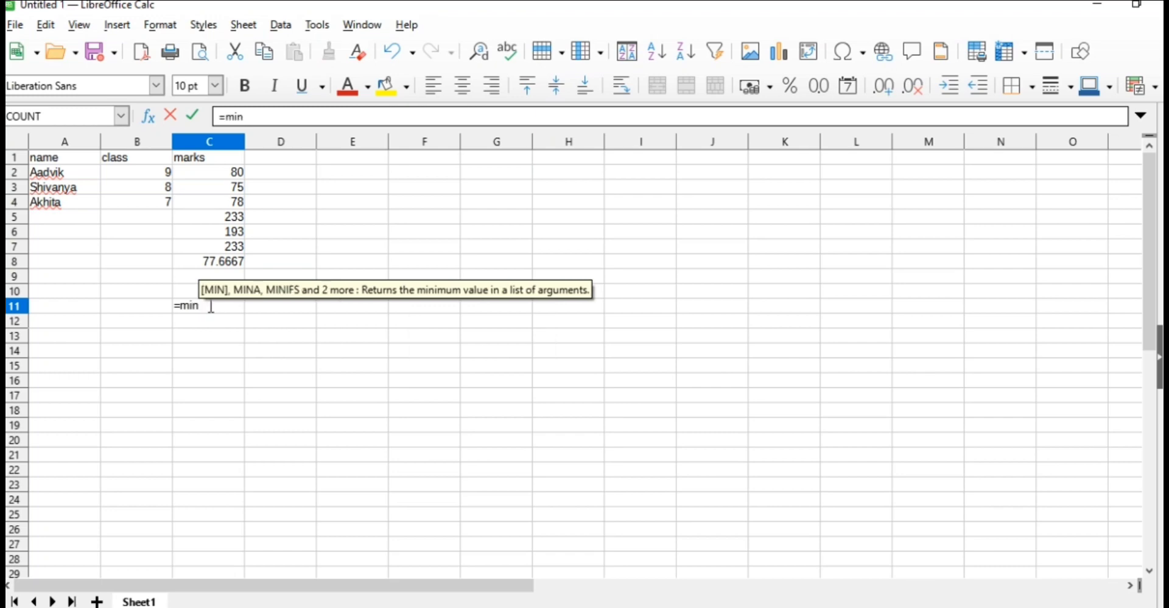
type("(")
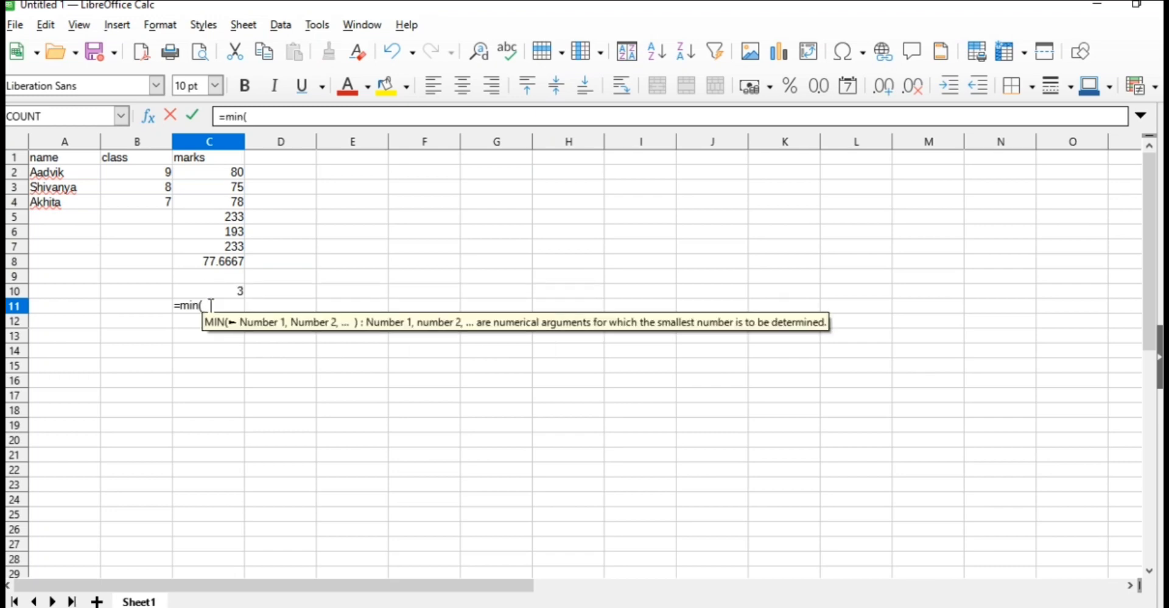
type("c")
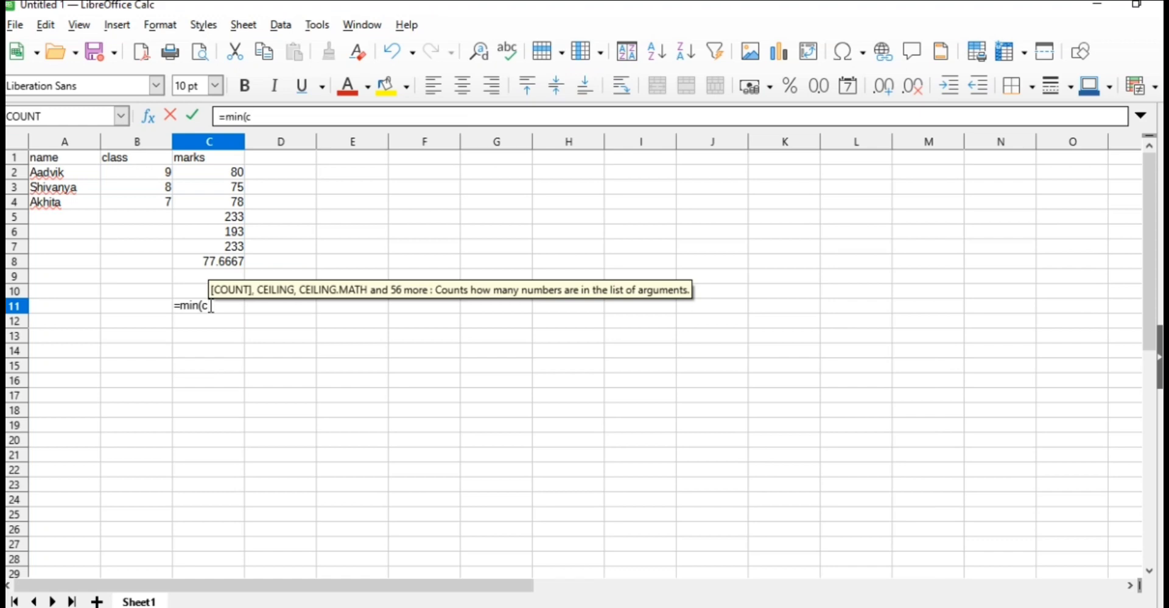
type("2")
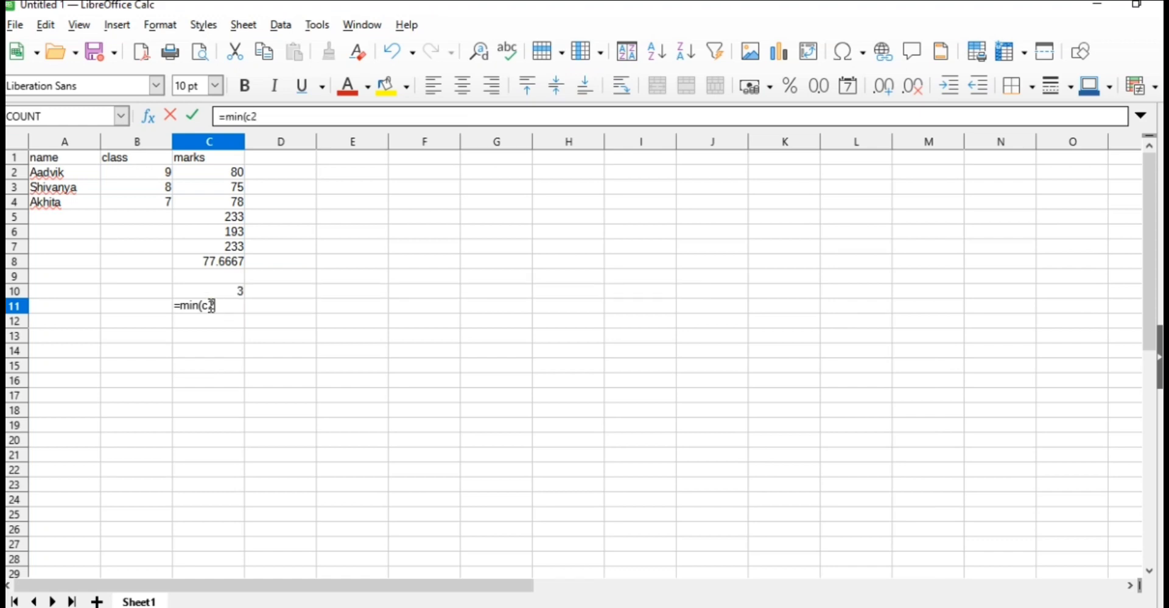
type(":c4")
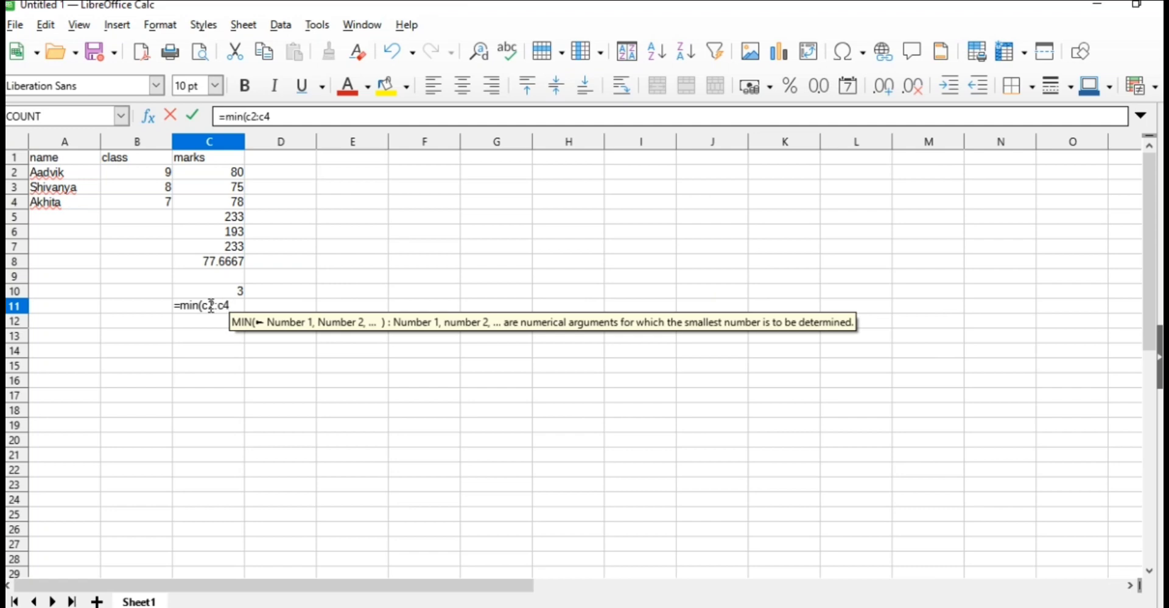
type(")")
key("Return")
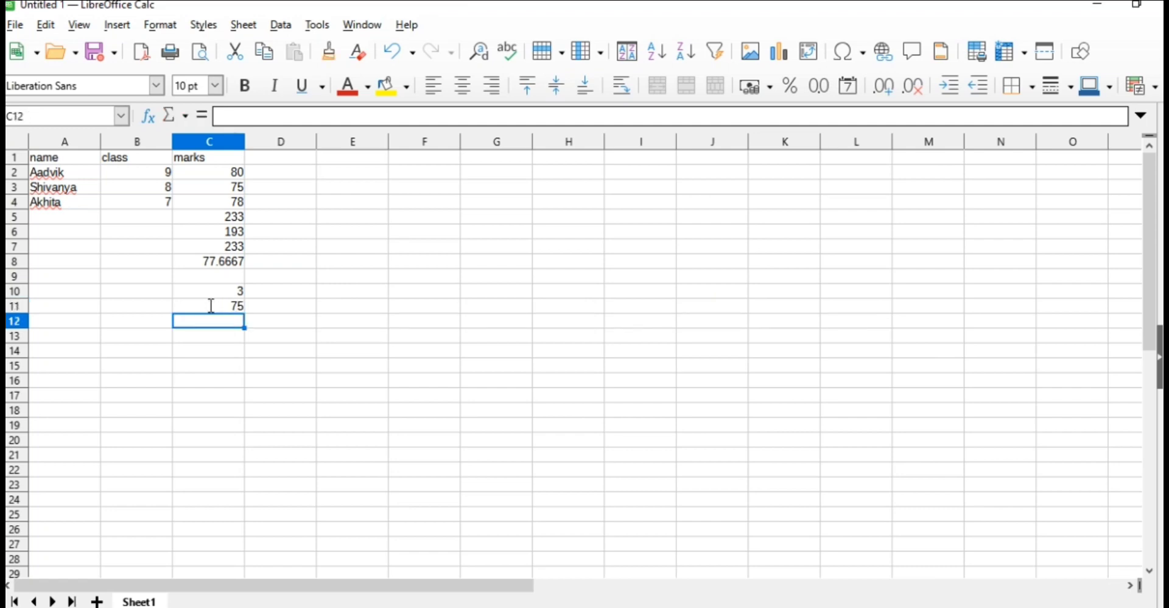
Find the highest of the three marks in C12 with the formula =max(c2:c4)
left_click_drag(238, 179, 234, 206)
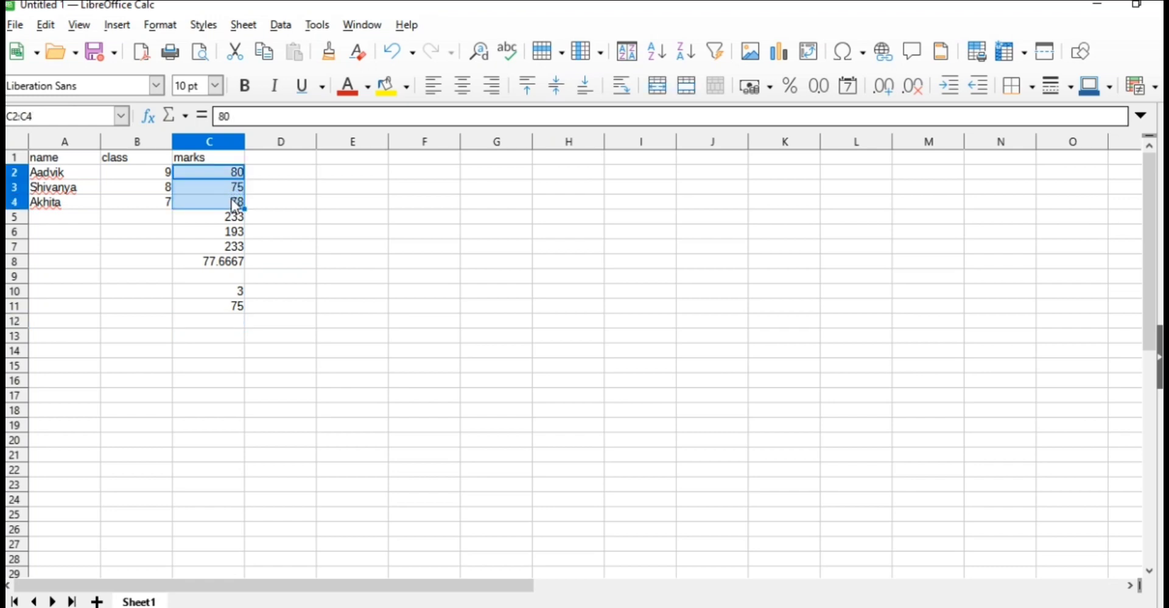
left_click(237, 323)
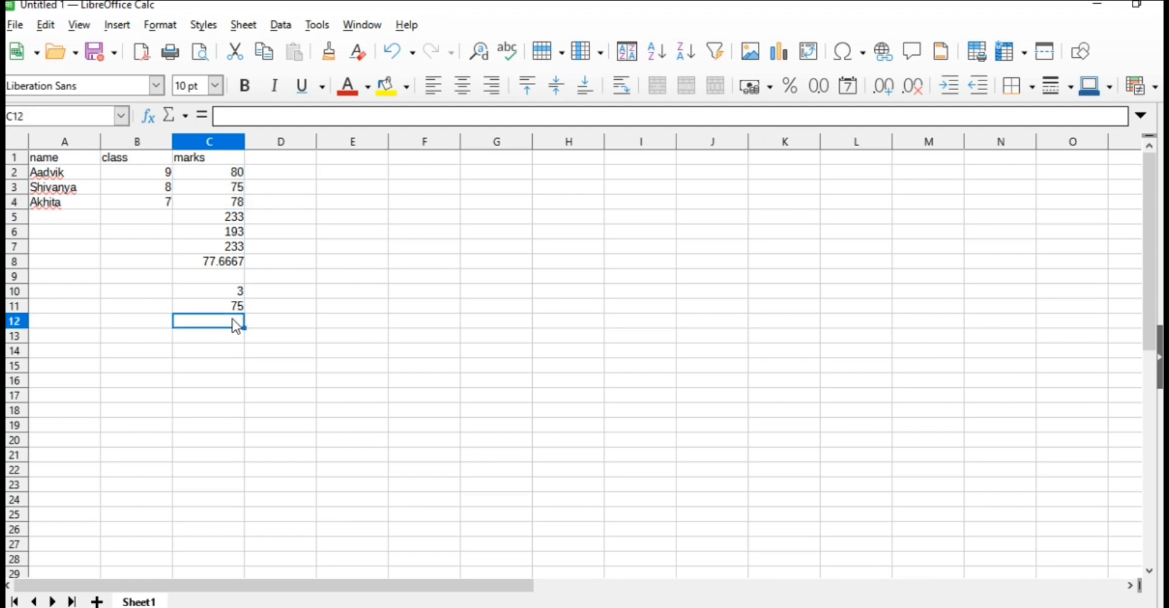
type("=max")
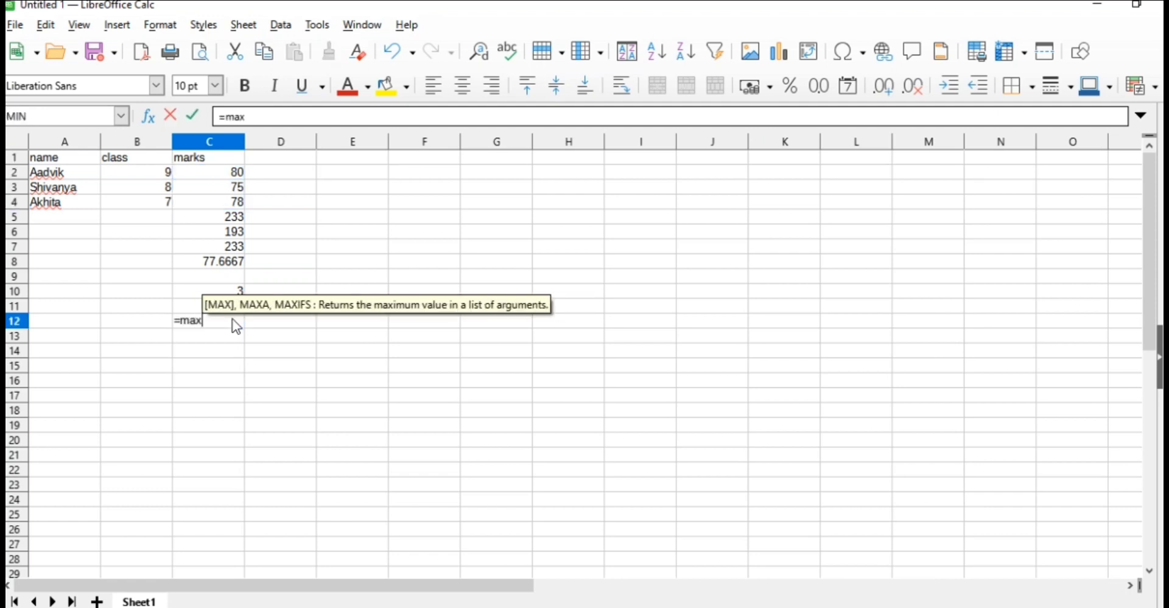
type("(c")
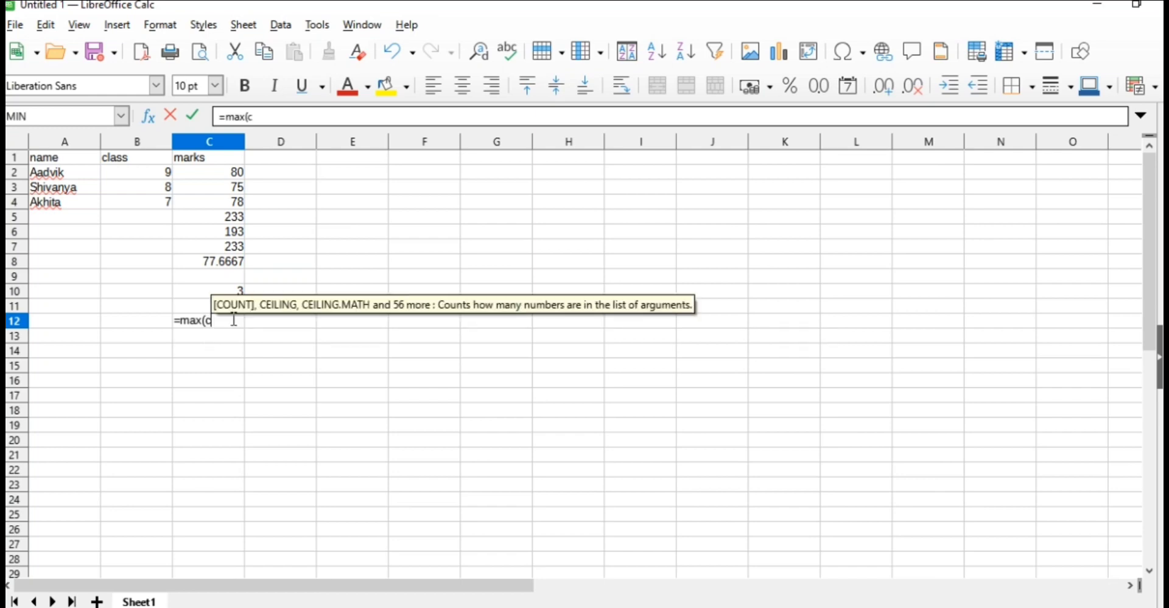
type("2:c4")
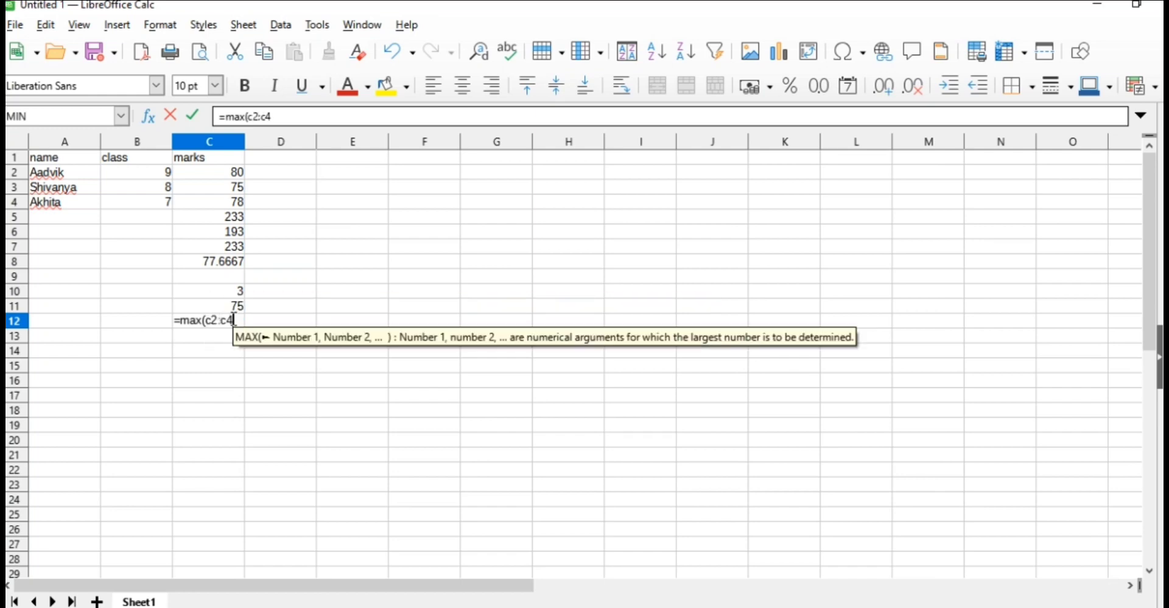
type(")")
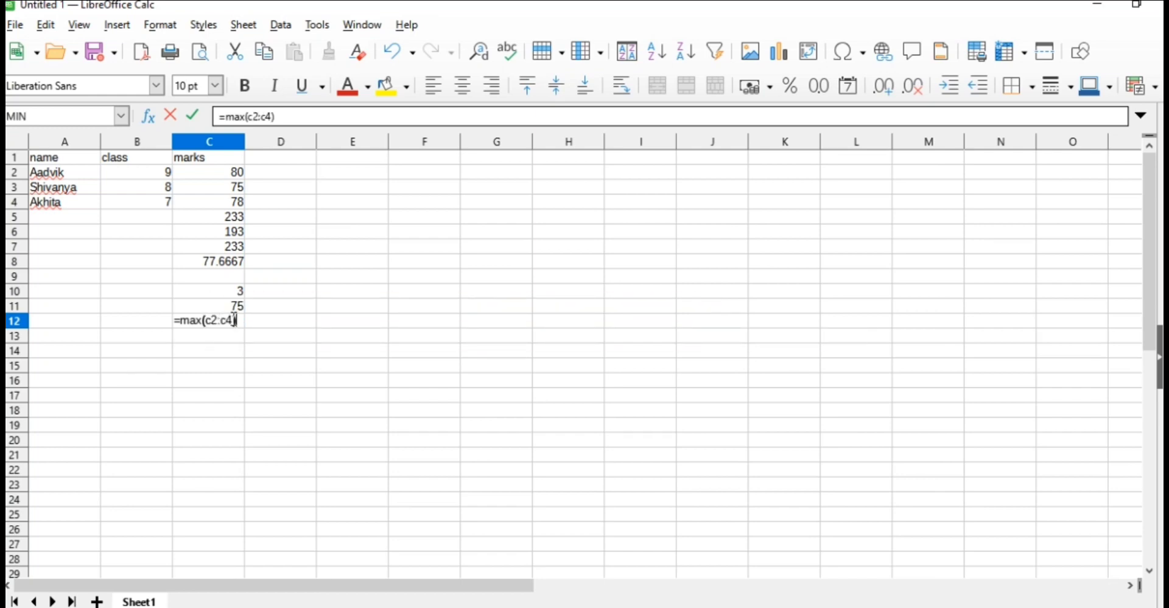
key("Return")
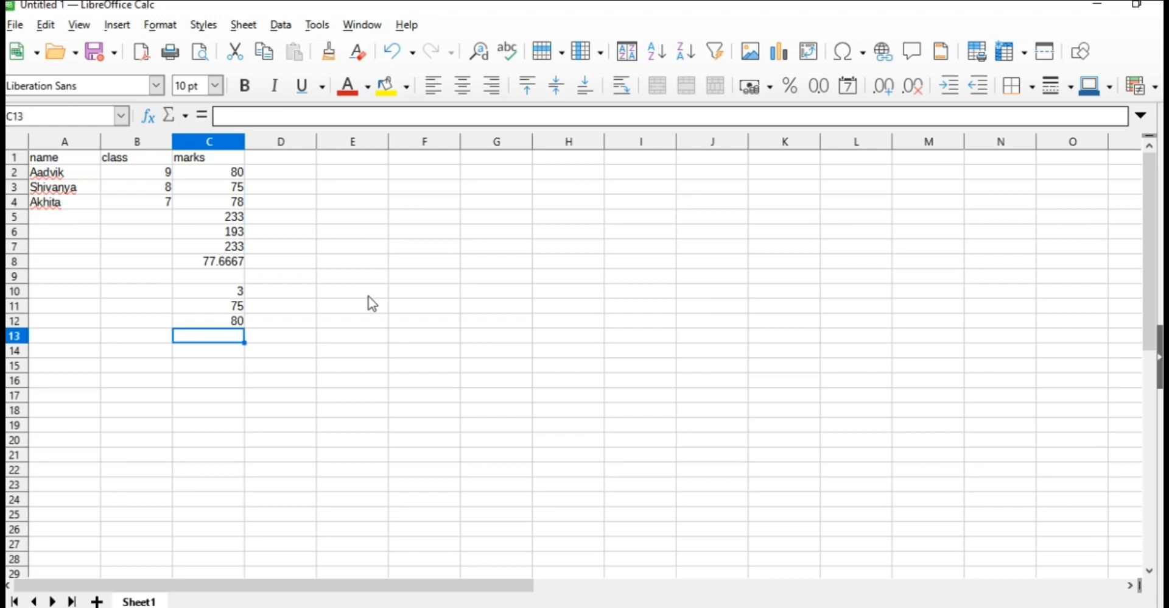
left_click(210, 174)
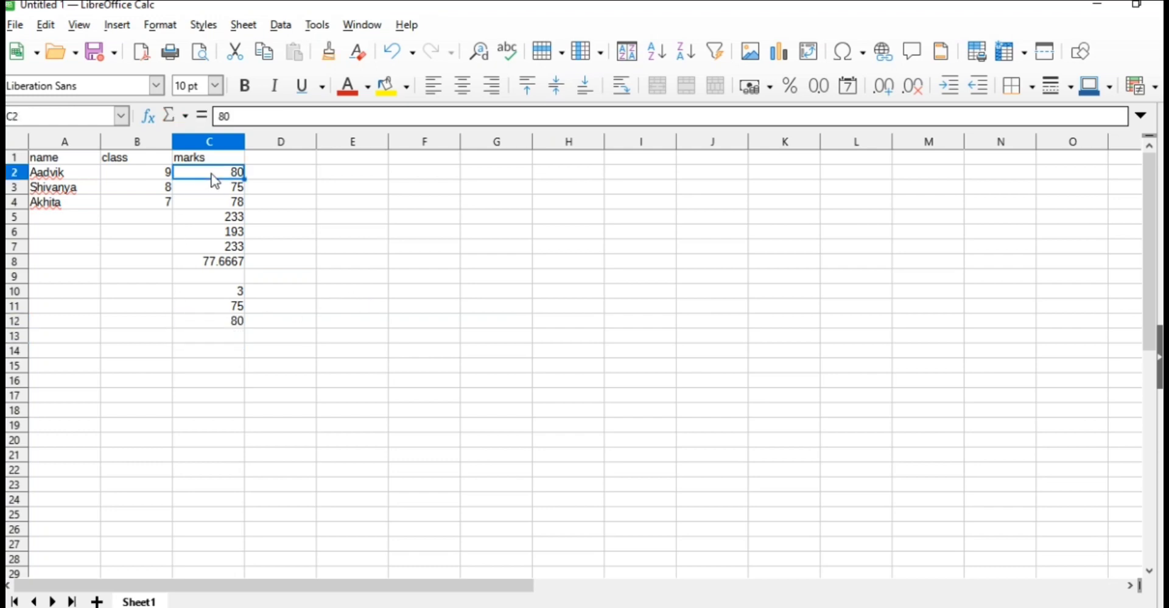
key("F2")
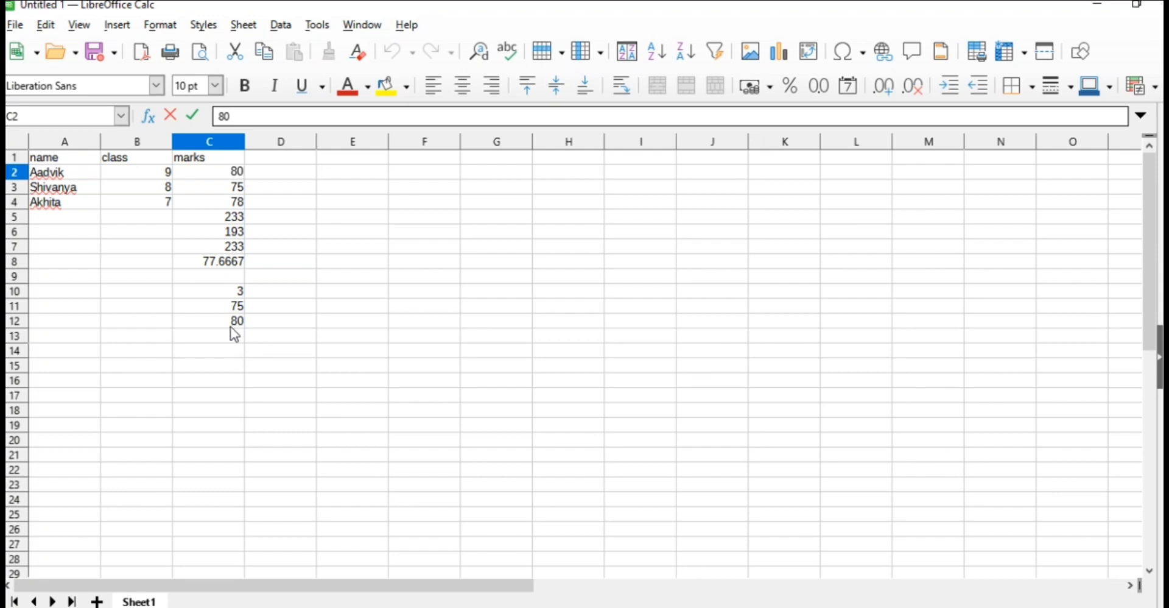
Enter an IF formula in C14 that returns "pass" when the mark in C2 exceeds 33, =if(c2>33;"pass")
left_click(229, 353)
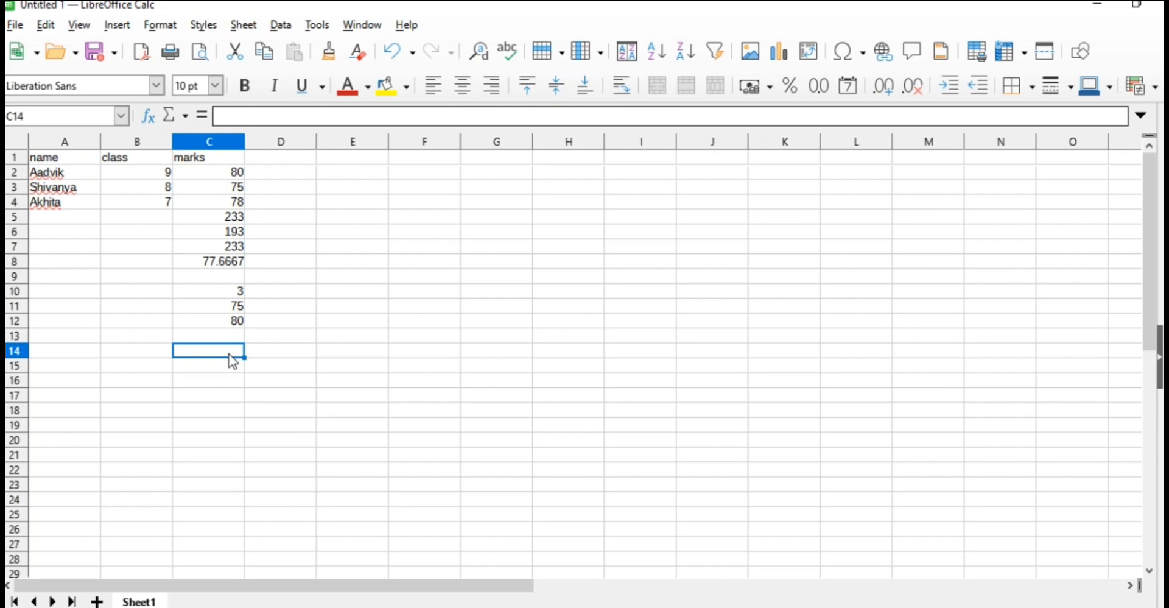
type("if(")
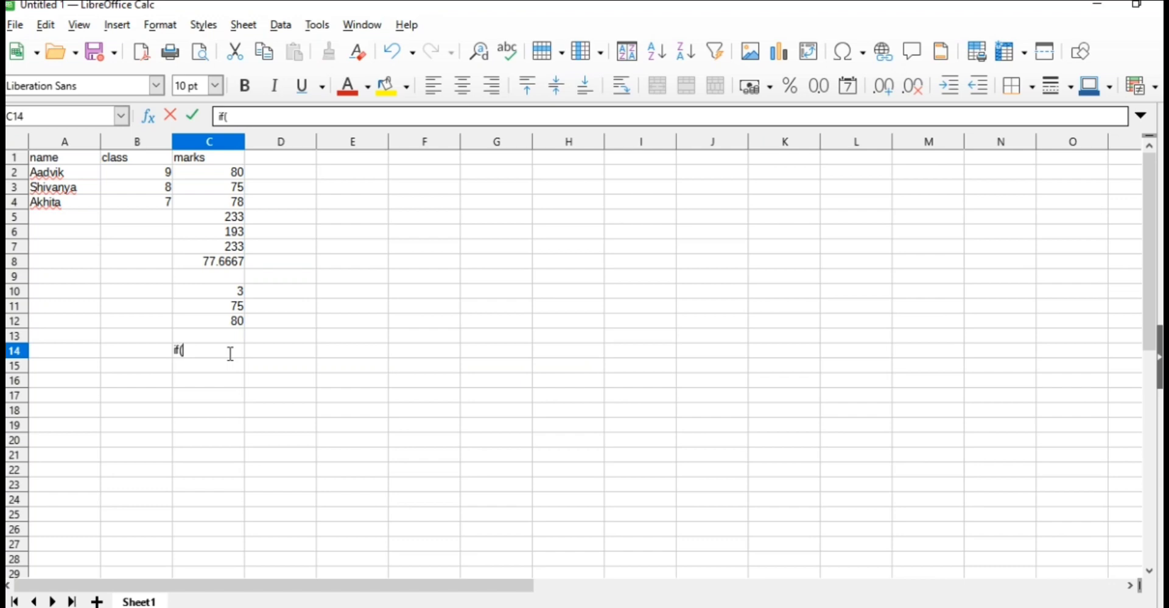
key("BackSpace")
key("BackSpace")
type("=")
type("if(")
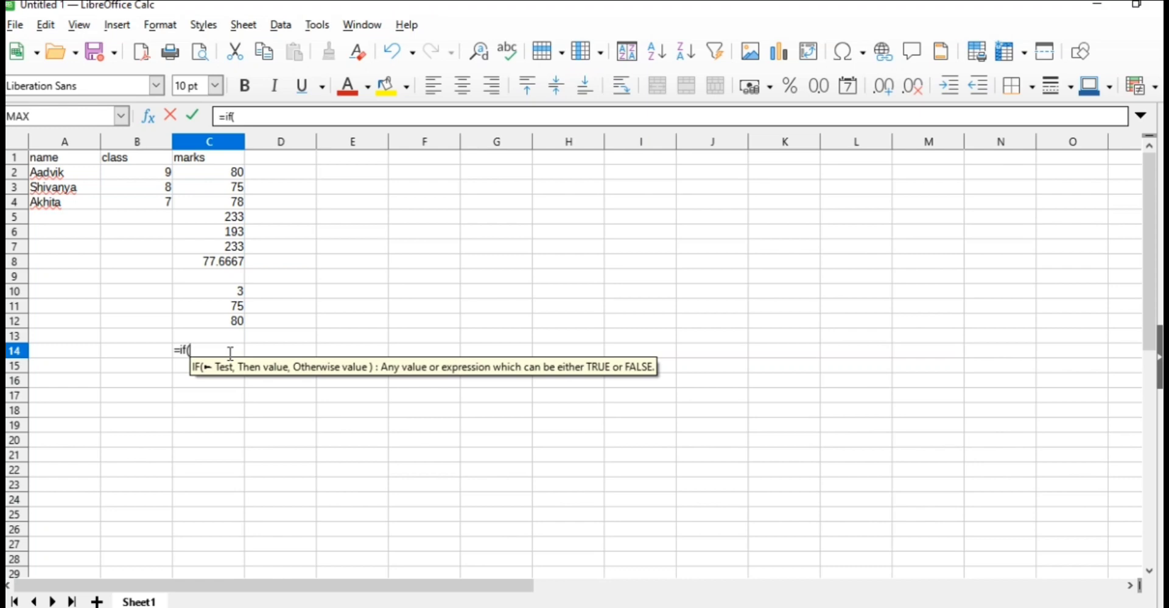
type("c2")
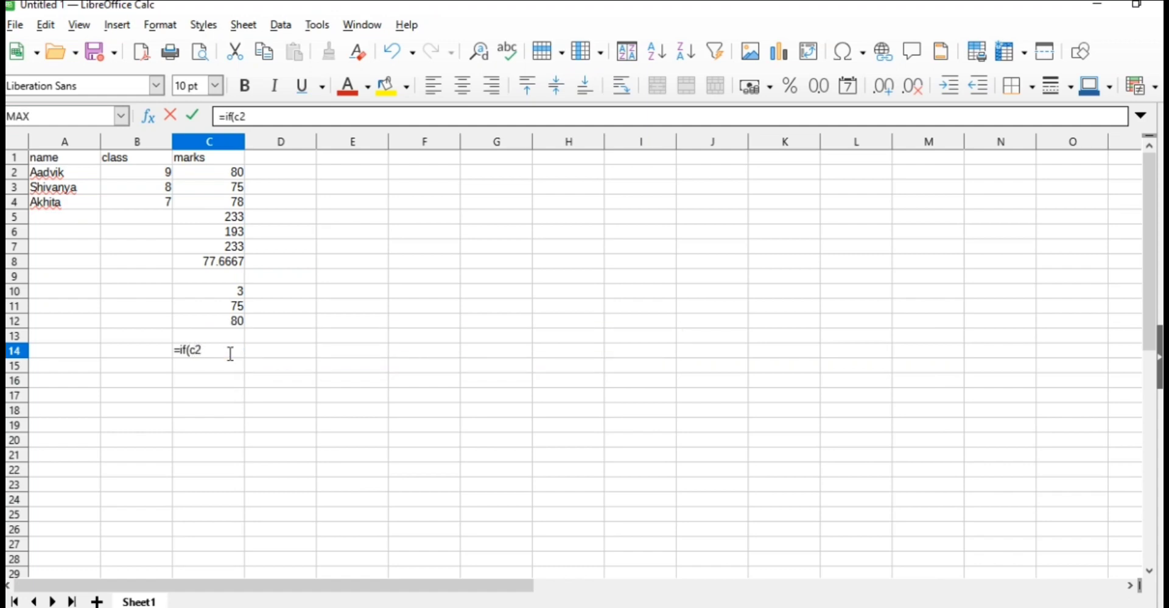
type(">33,")
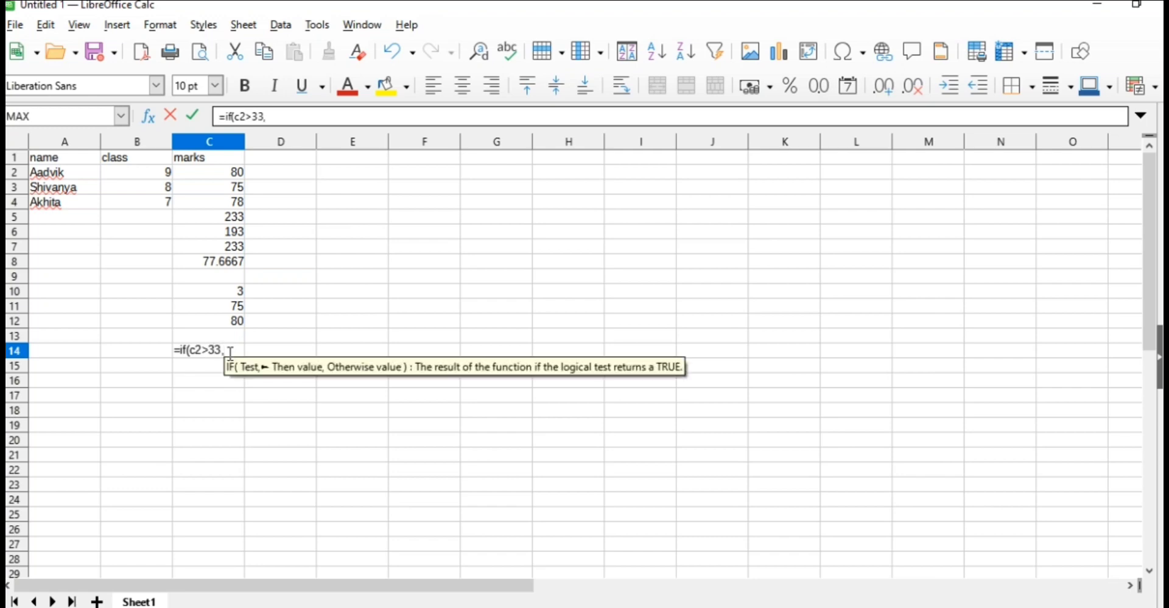
key("BackSpace")
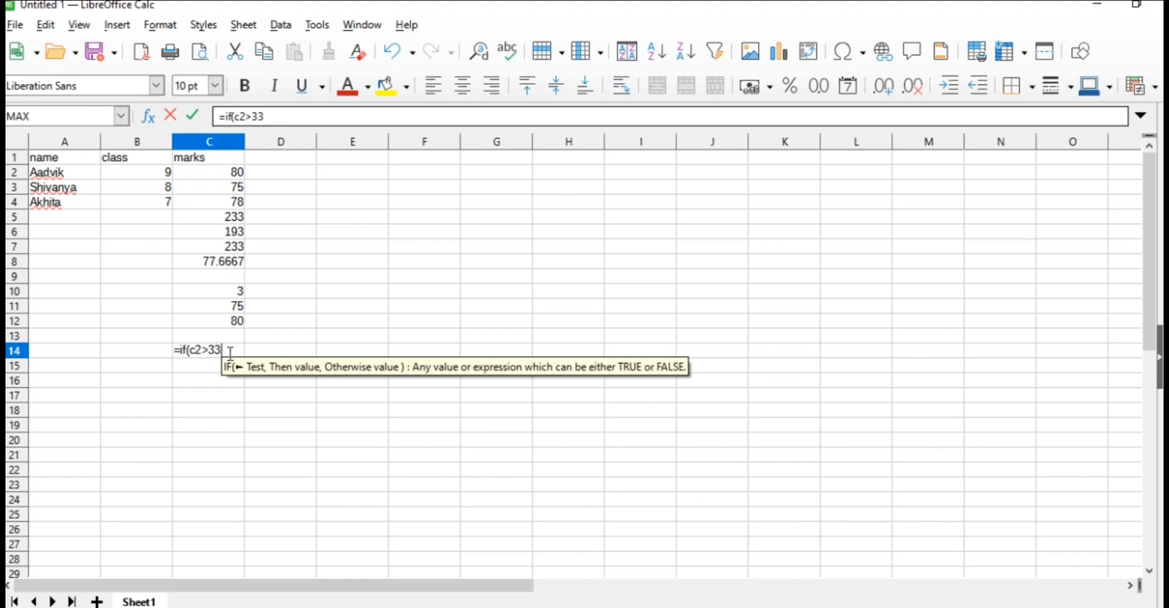
type(";\"\"")
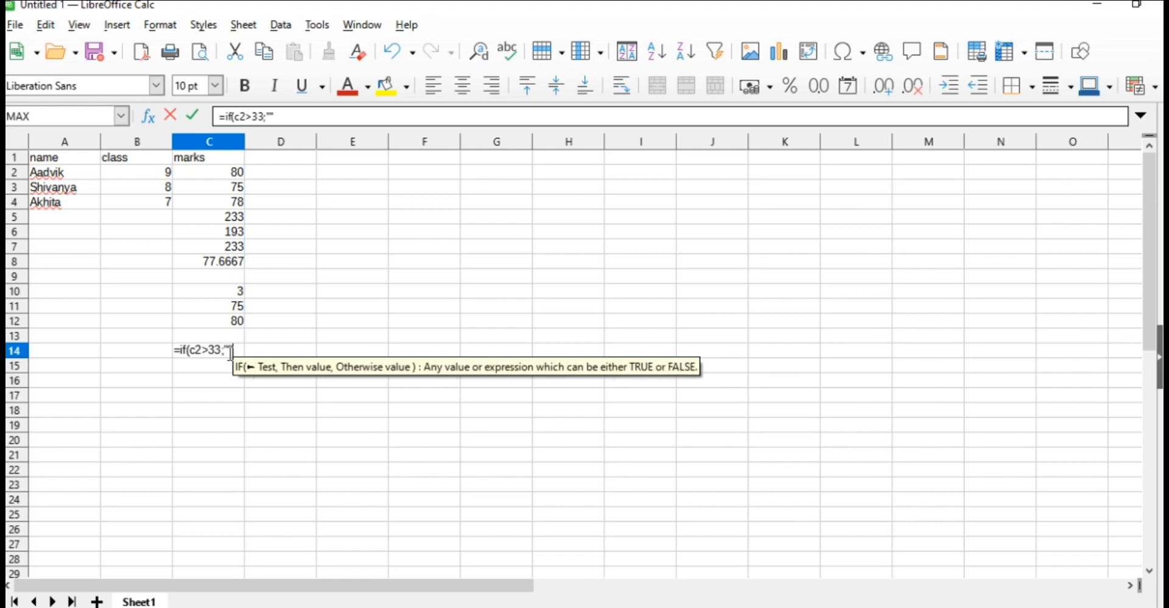
type("B14")
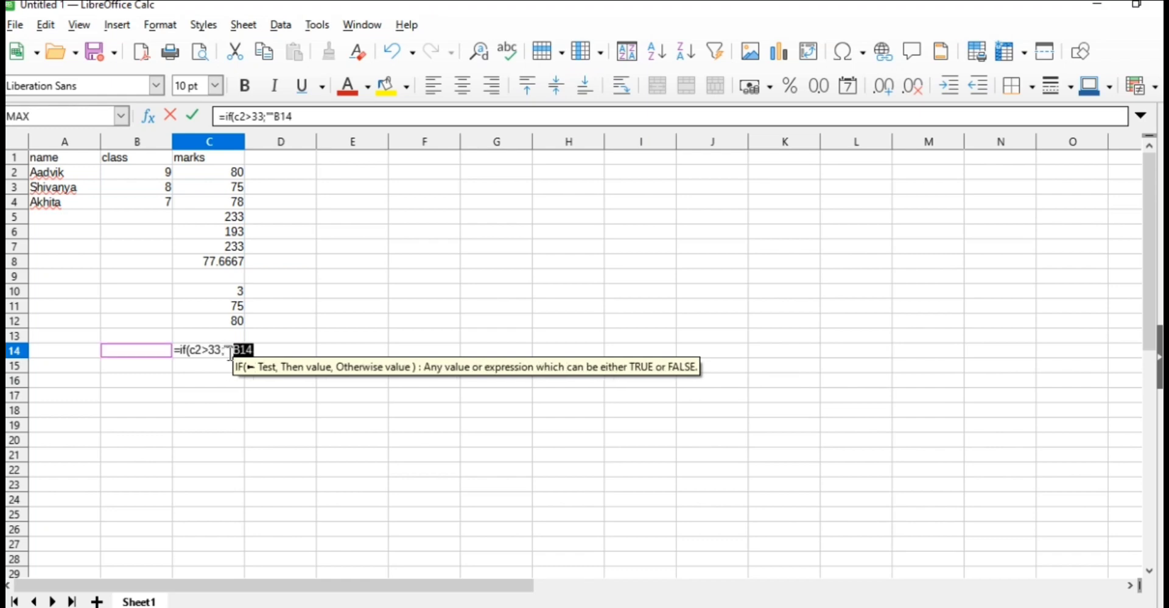
key("BackSpace")
key("BackSpace")
key("BackSpace")
key("BackSpace")
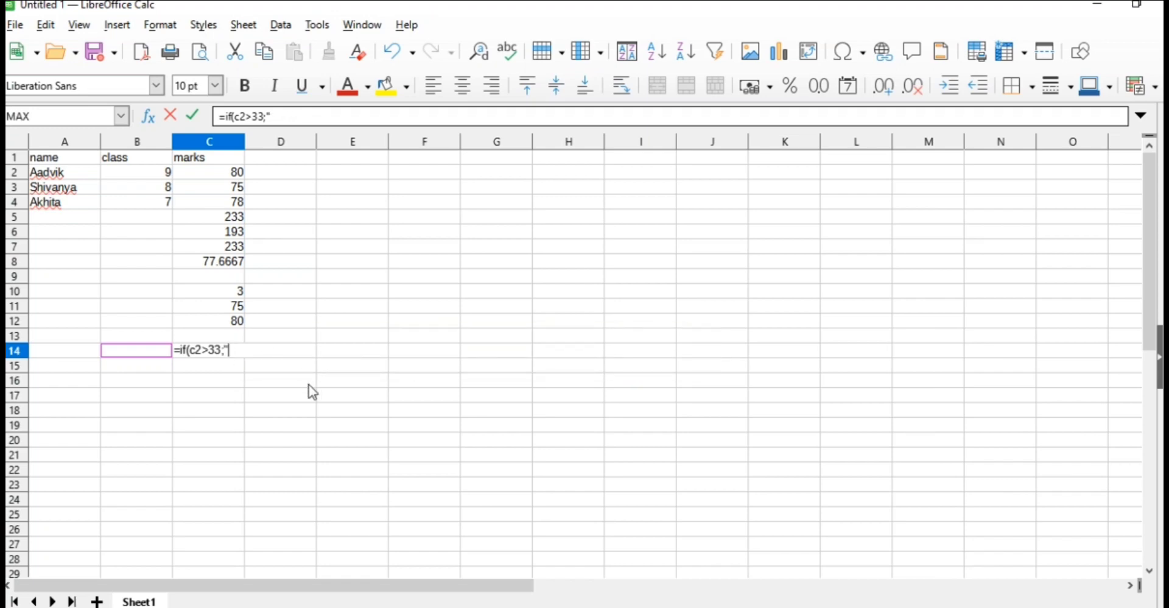
type("pass\"")
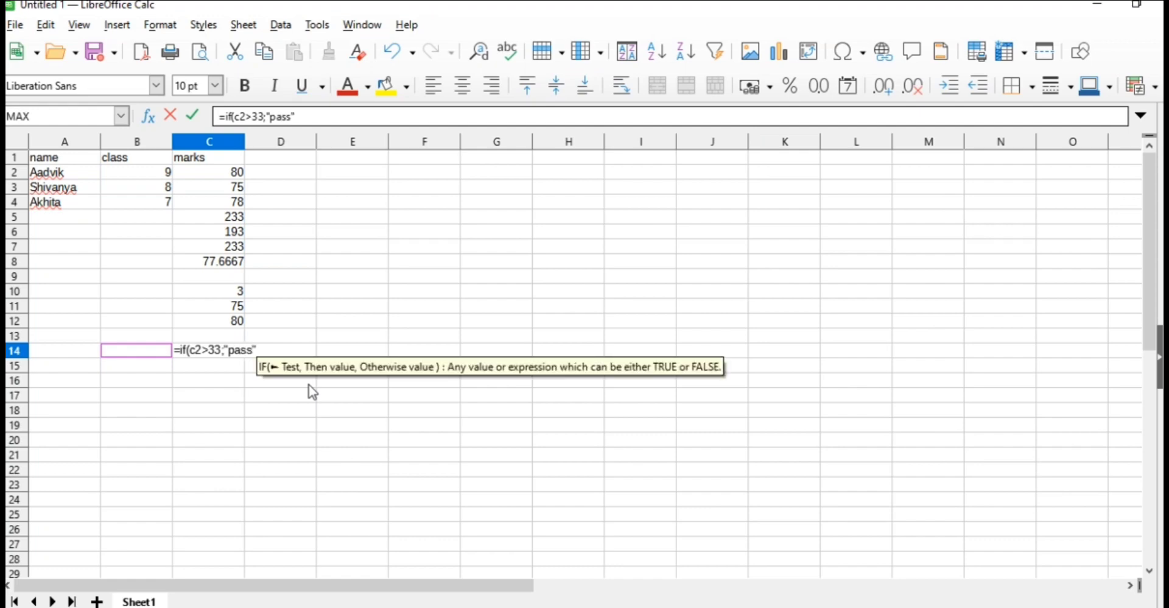
type(")")
key("Return")
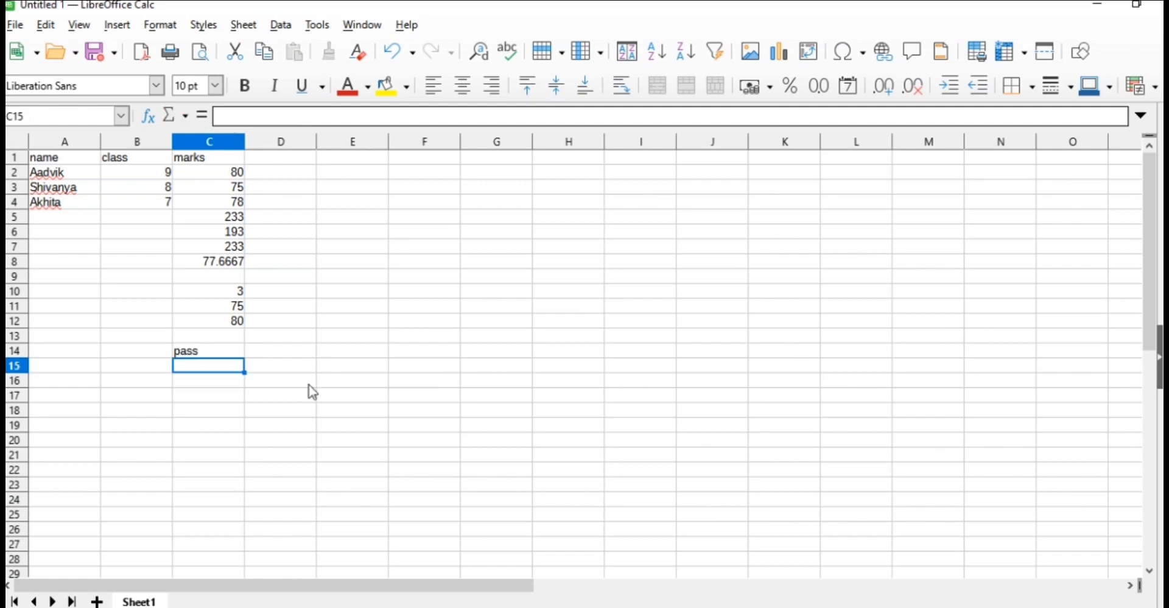
left_click(198, 350)
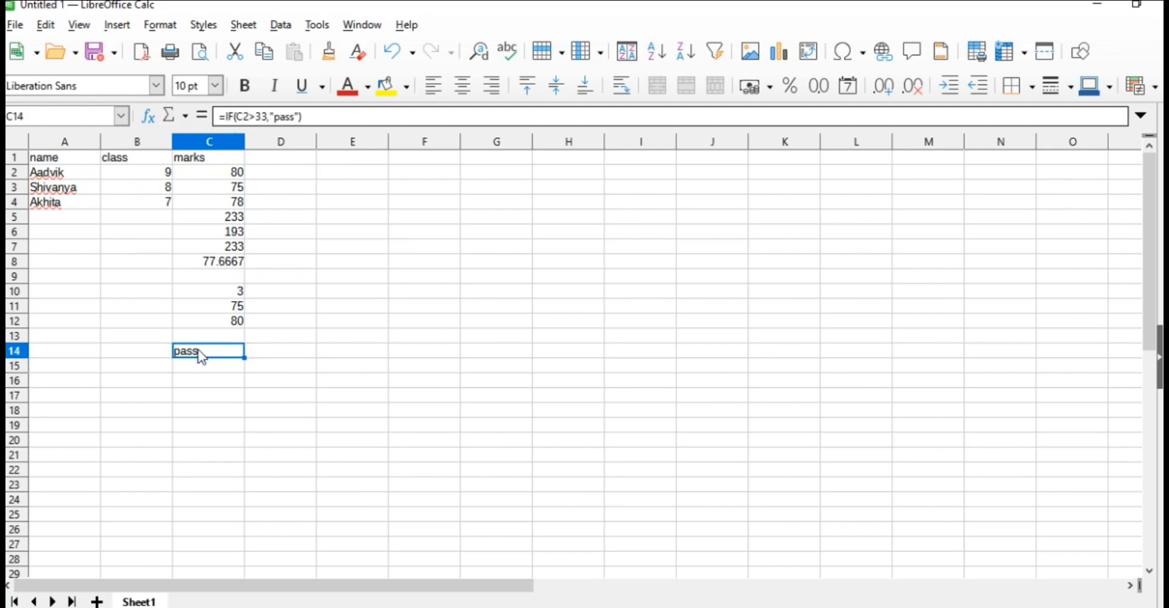